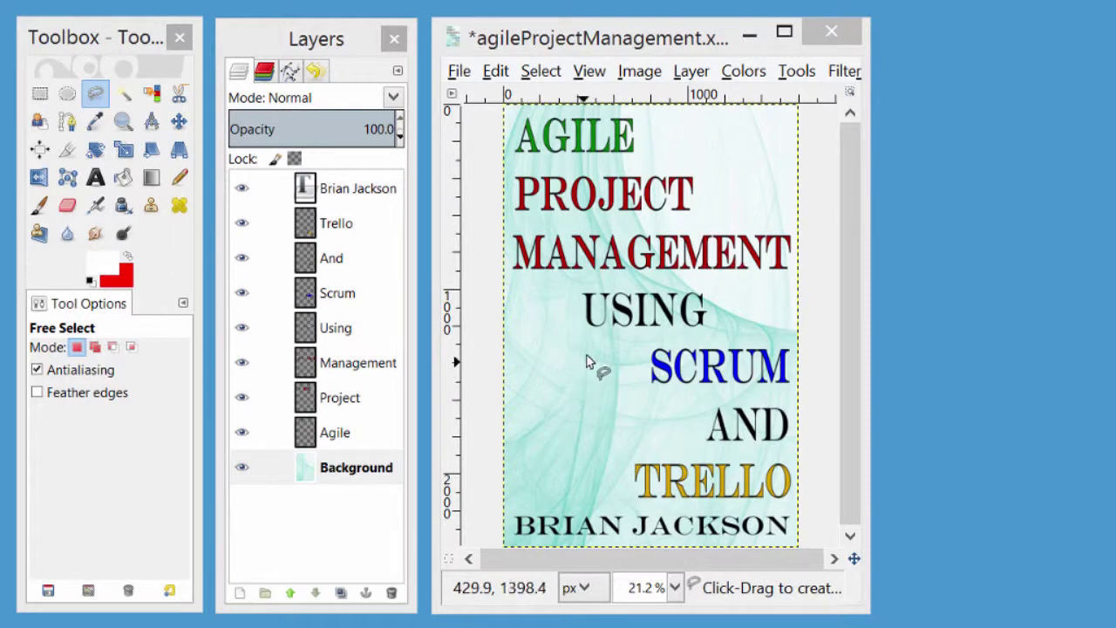
Cancel the trial green Colorize on the book cover and switch to the deskApple photo.
click(746, 73)
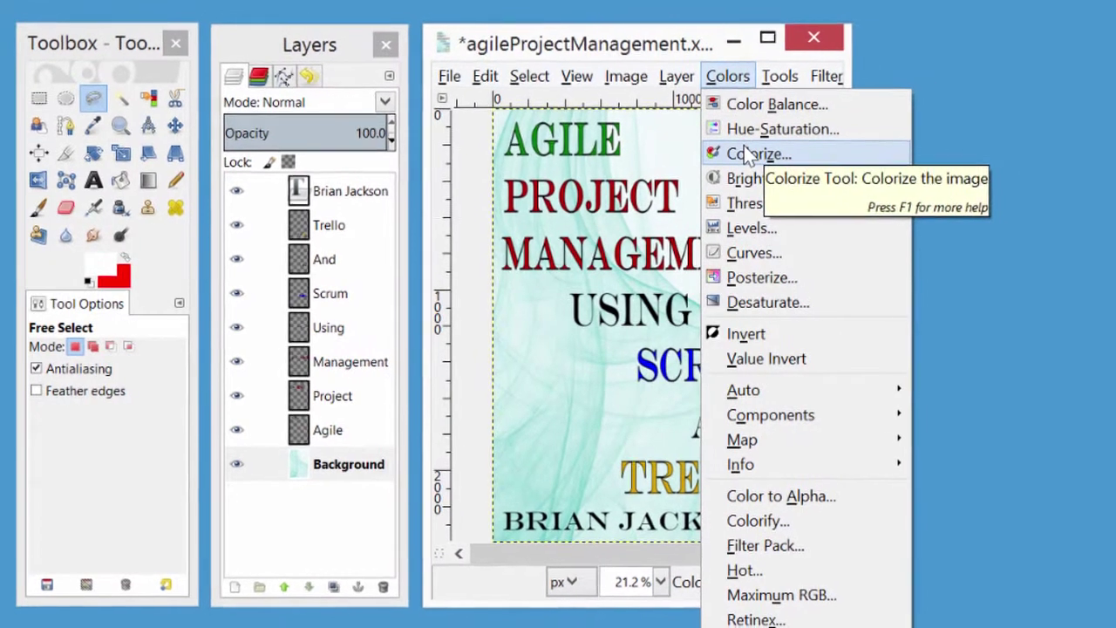
click(750, 154)
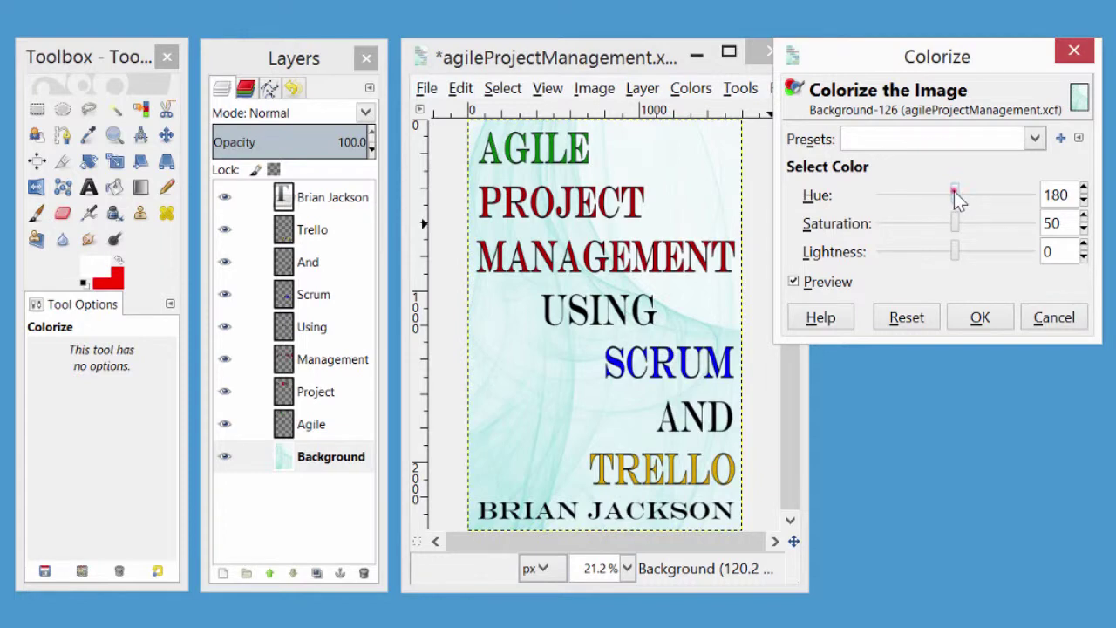
drag(954, 191, 914, 205)
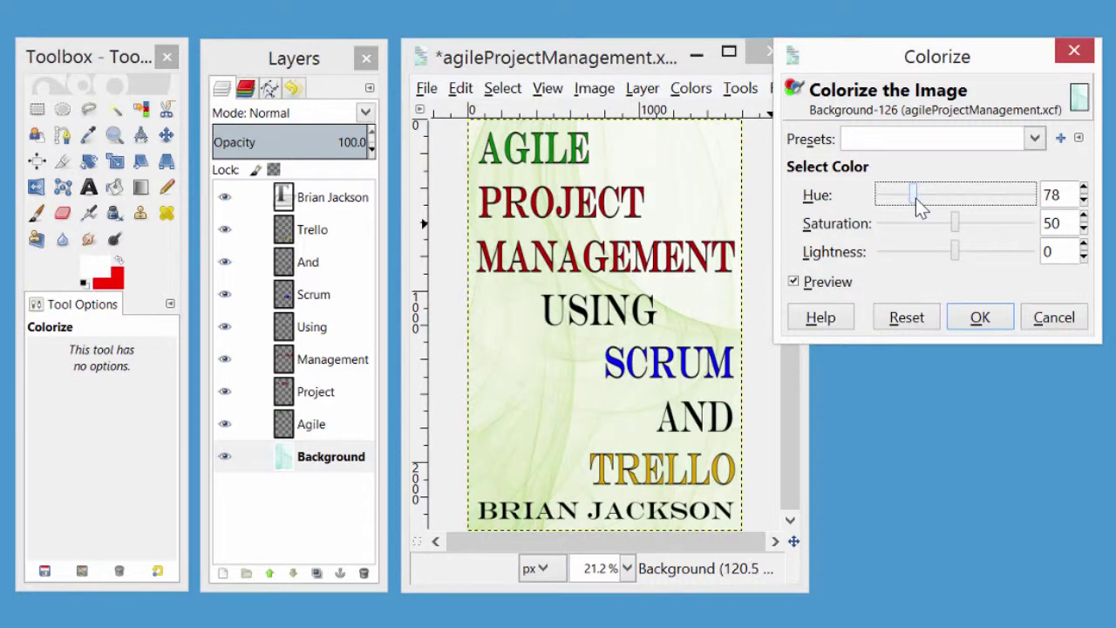
click(1053, 319)
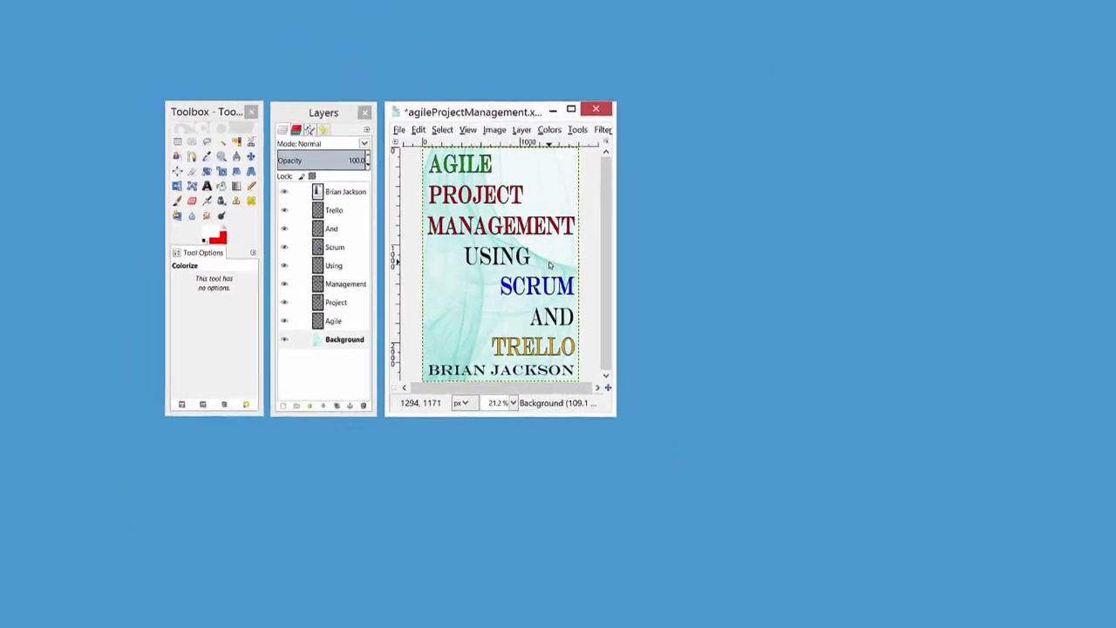
mouse_move(451, 624)
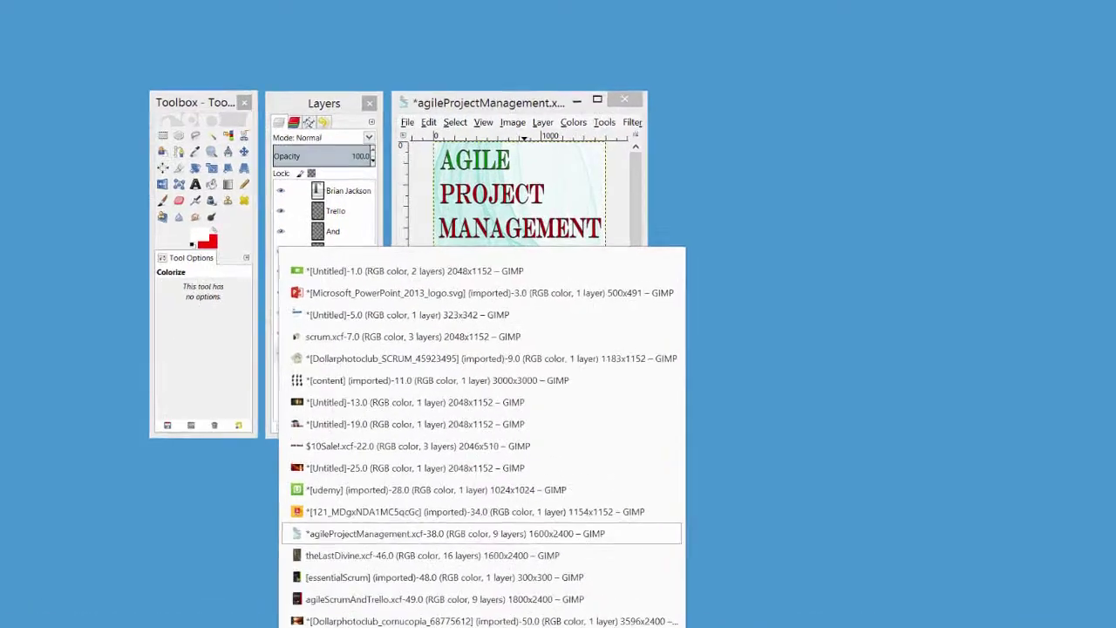
click(453, 579)
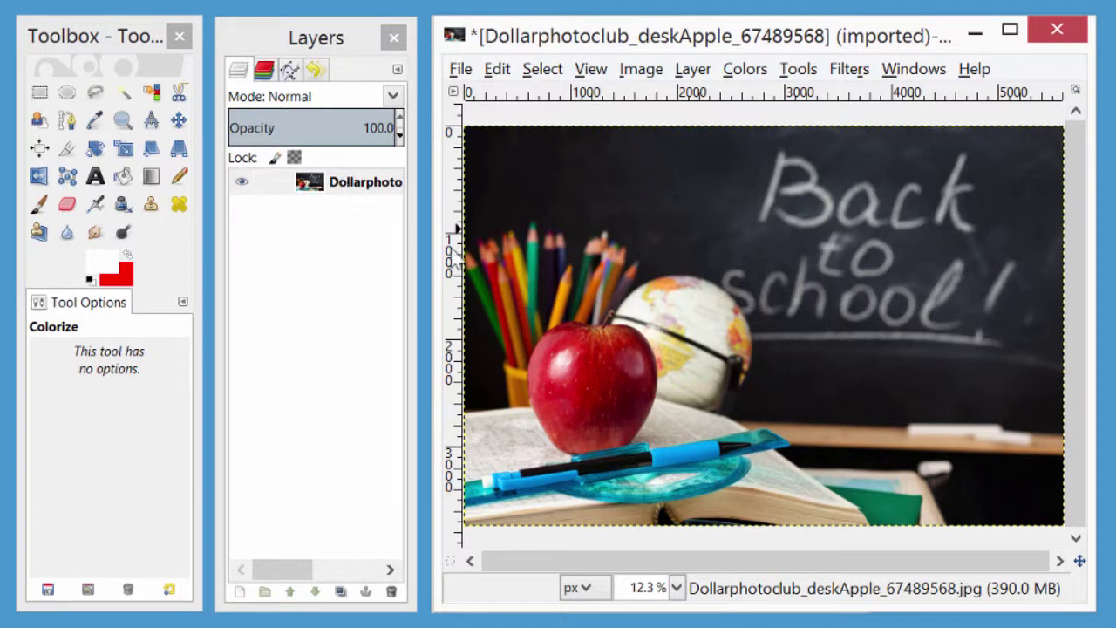
click(755, 68)
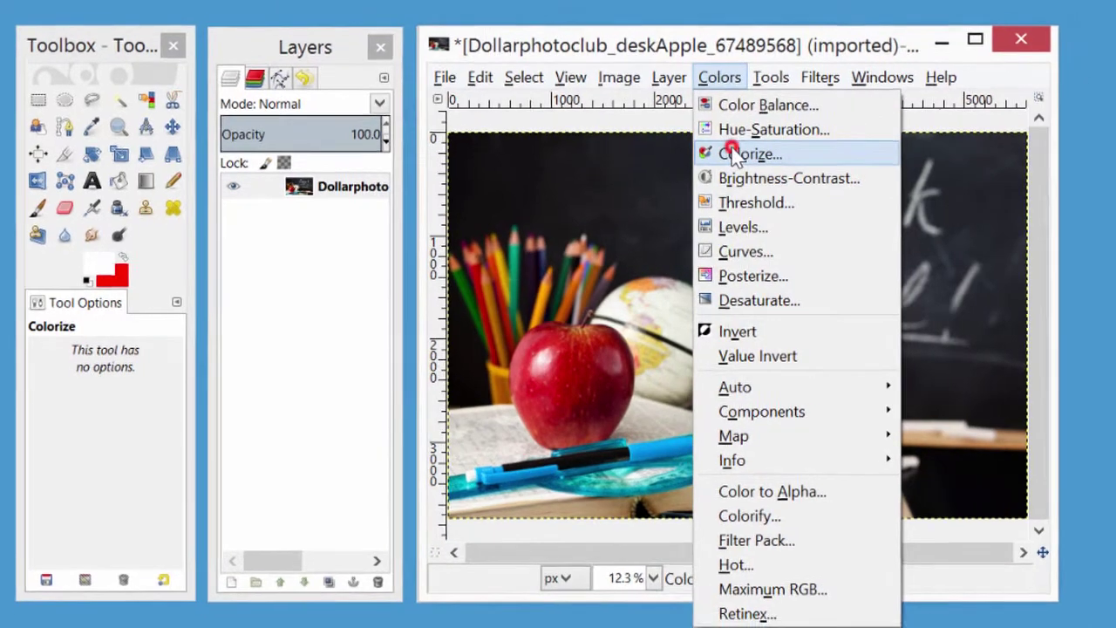
click(767, 148)
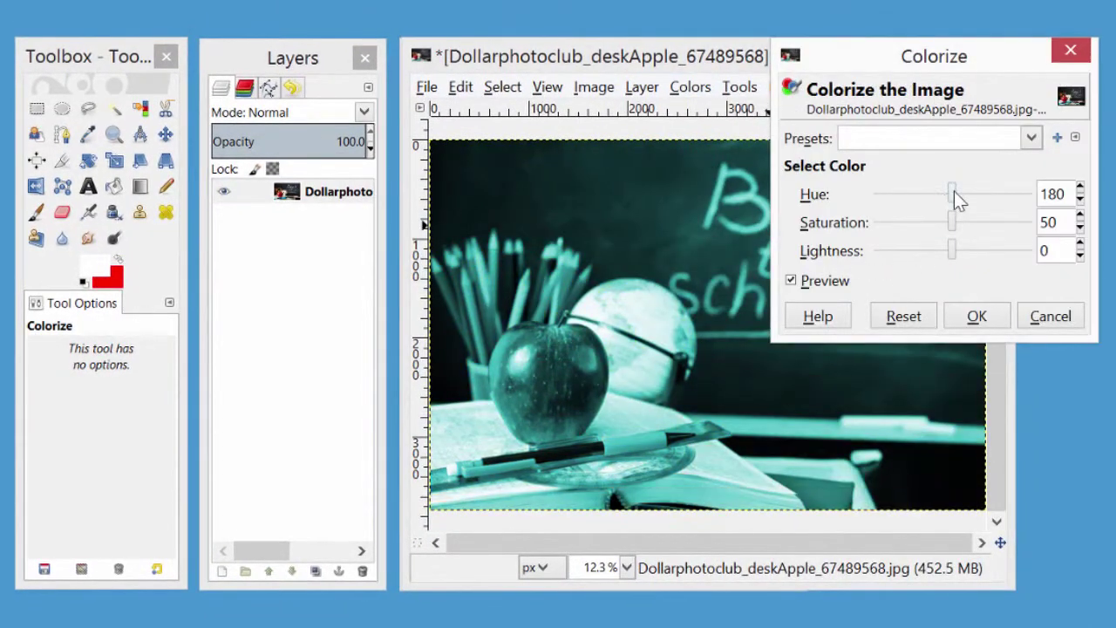
click(953, 191)
drag(952, 192, 993, 182)
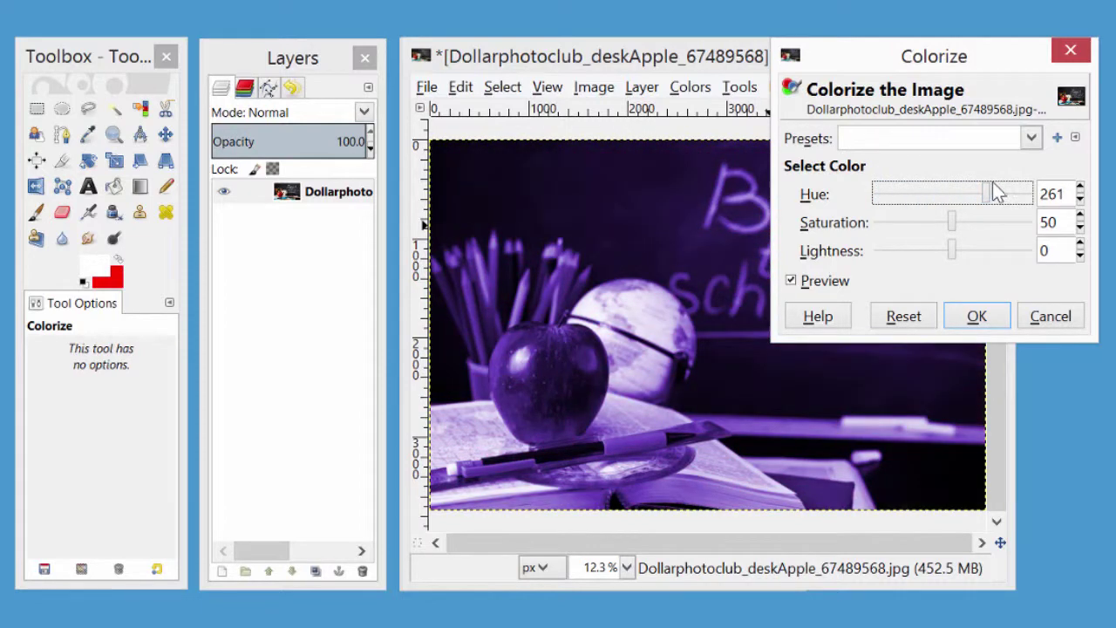
click(1046, 315)
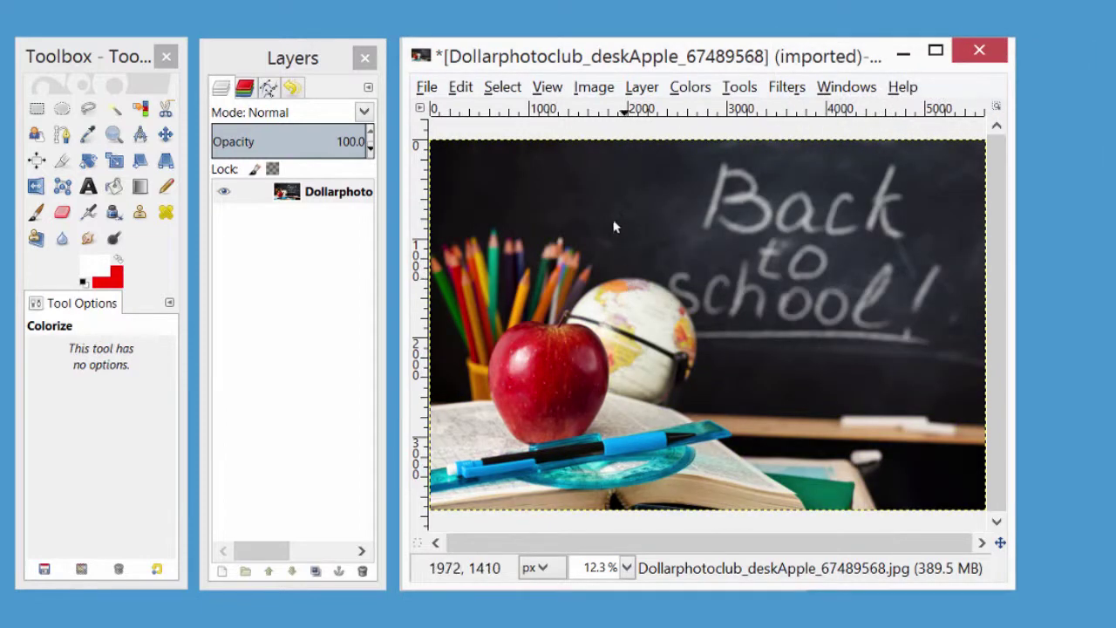
Zoom the photo to 400% and pan across the apple.
click(548, 88)
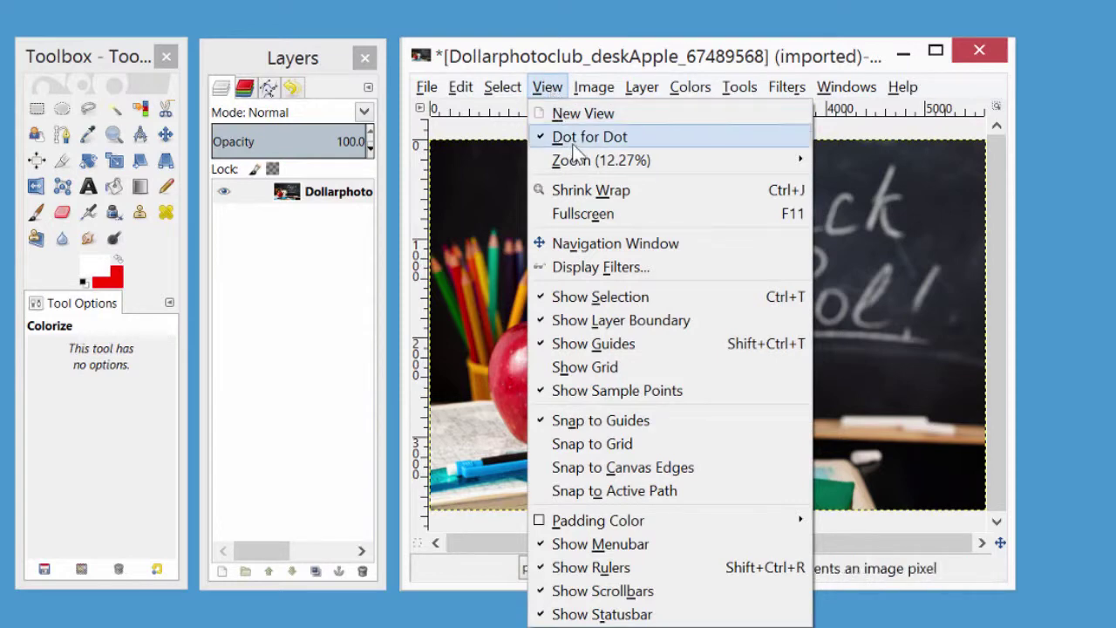
mouse_move(646, 170)
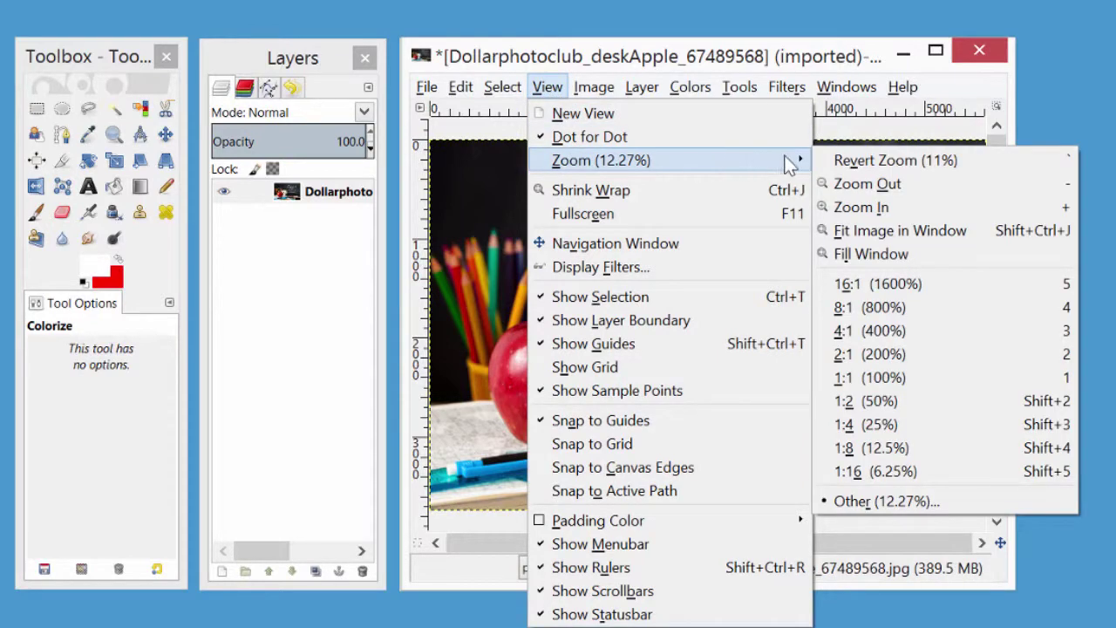
key(Escape)
click(858, 325)
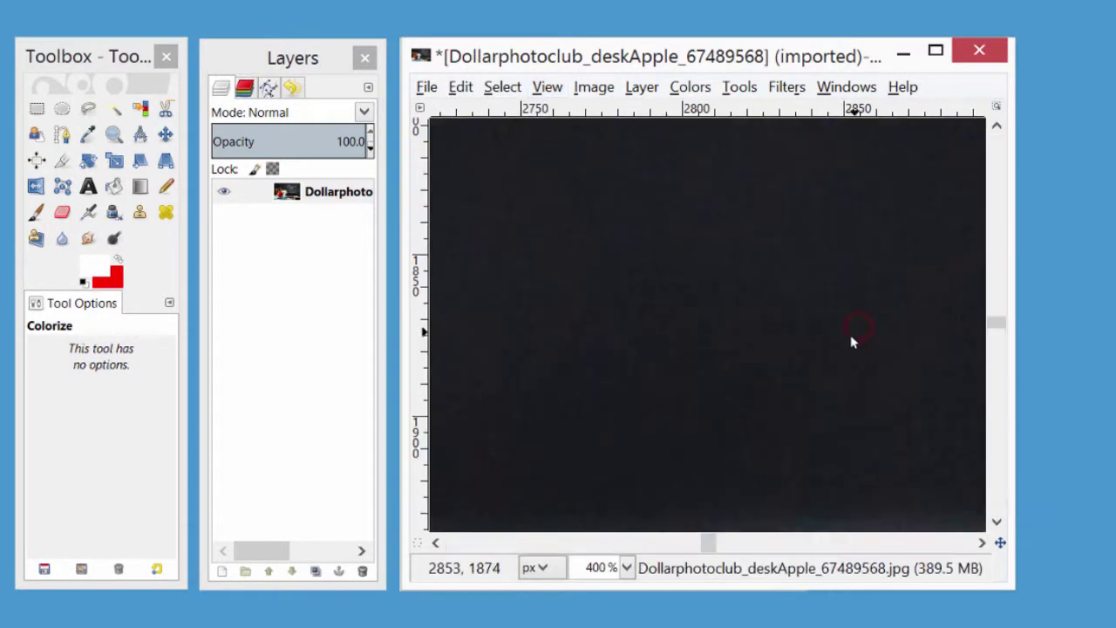
drag(705, 539, 595, 549)
click(583, 91)
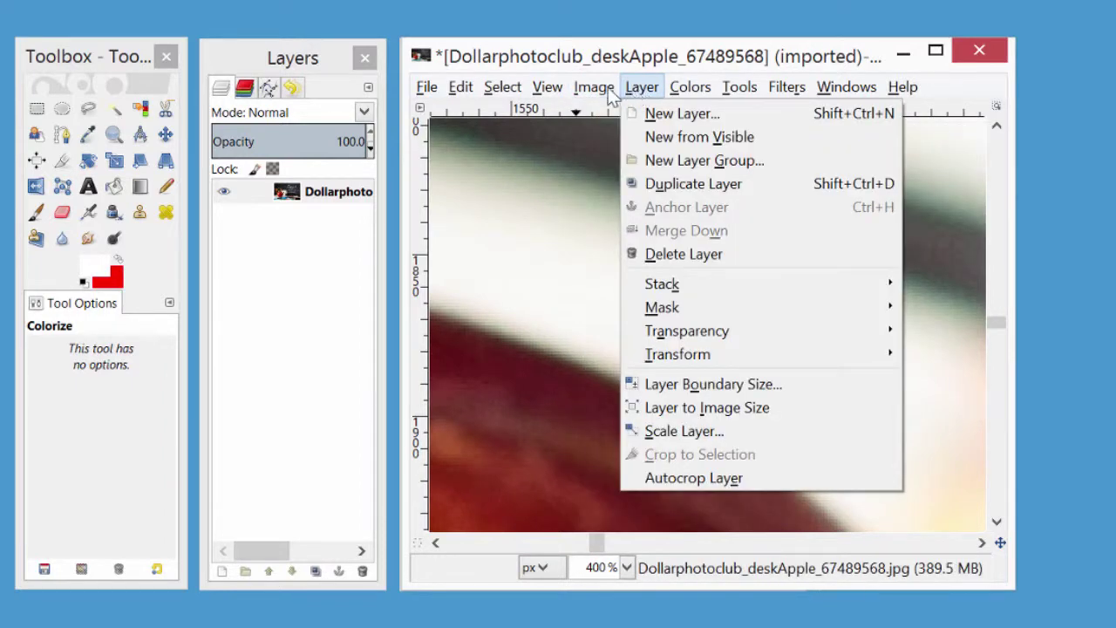
click(641, 92)
Zoom back to 100%, then 50%, and scroll so the whole apple is centred.
click(547, 89)
mouse_move(654, 159)
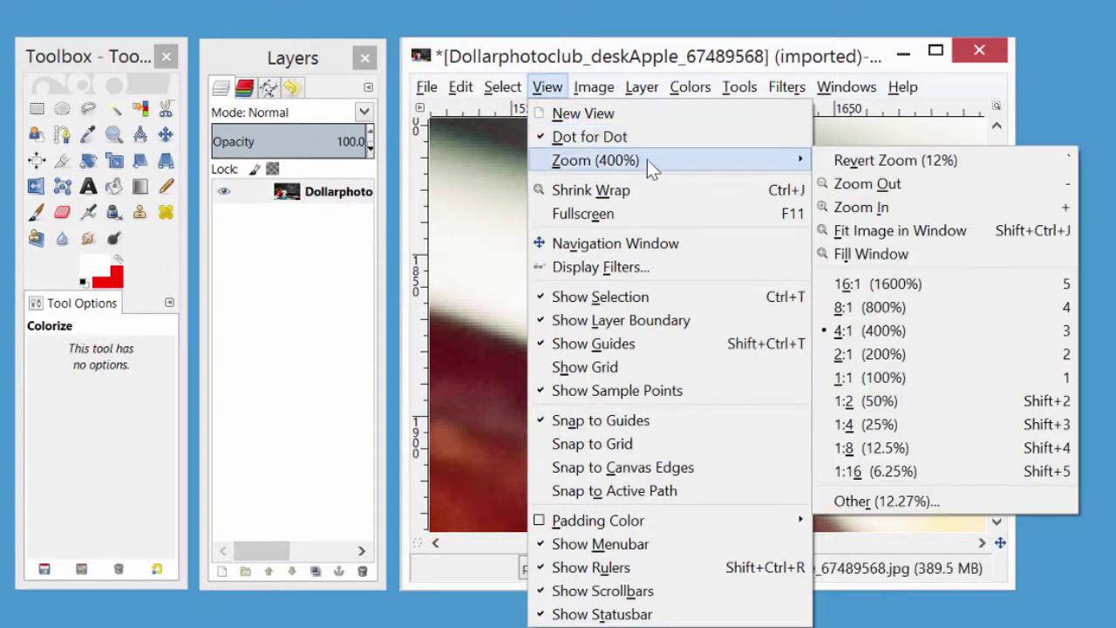
click(844, 377)
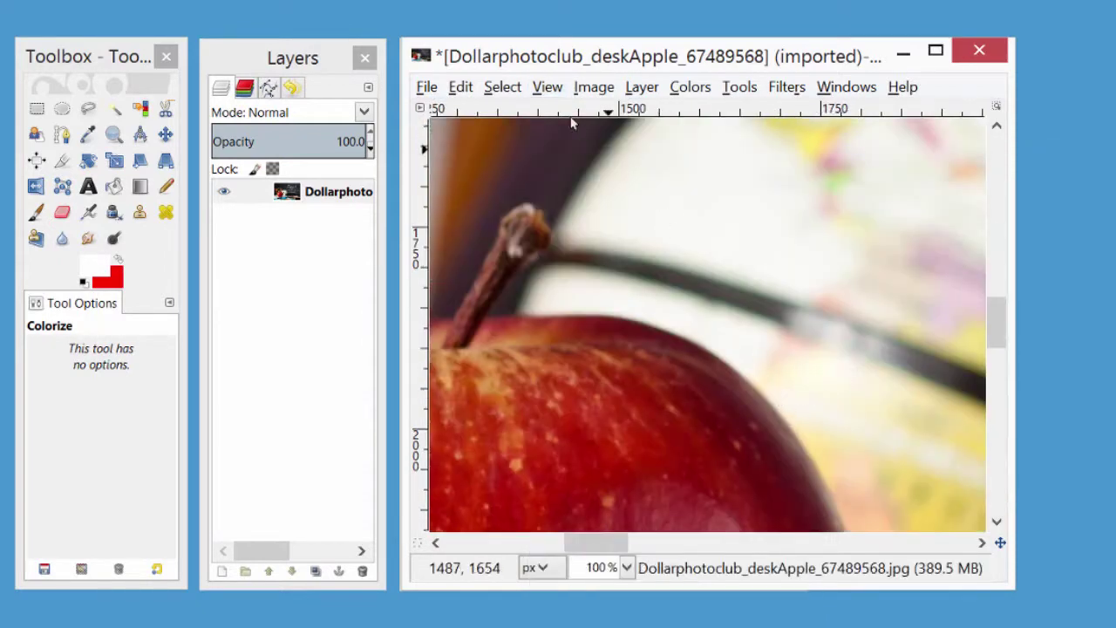
click(548, 89)
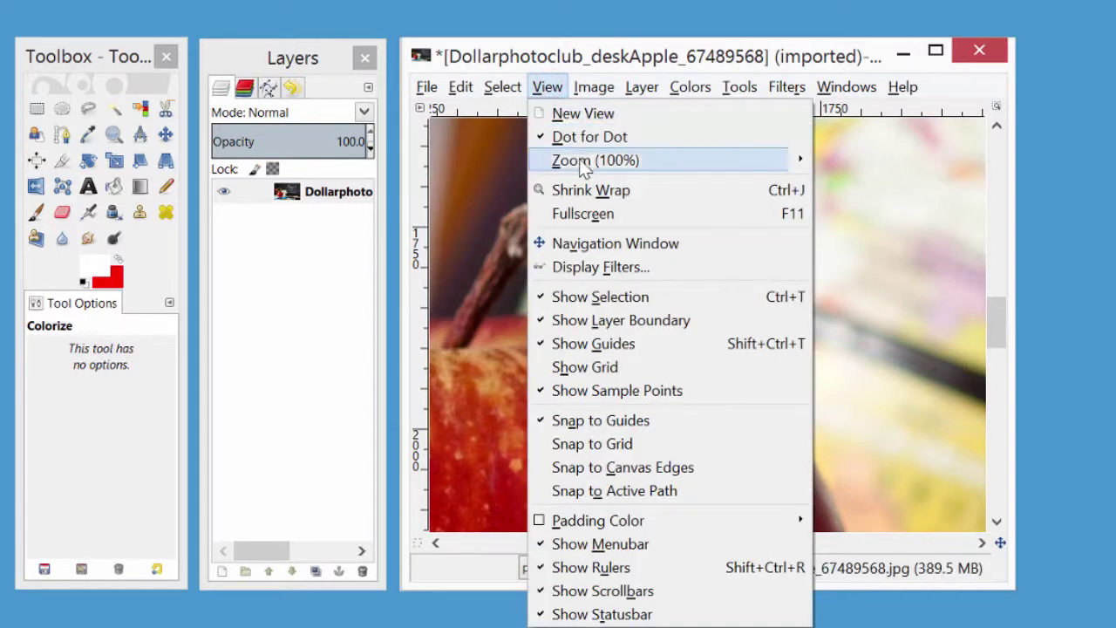
mouse_move(805, 160)
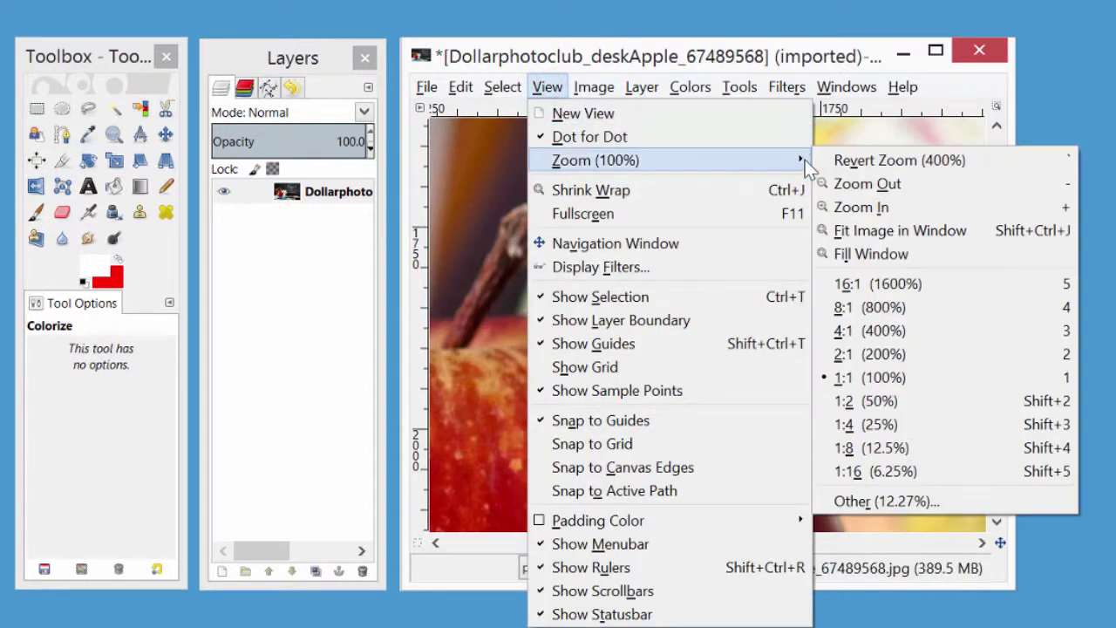
click(843, 400)
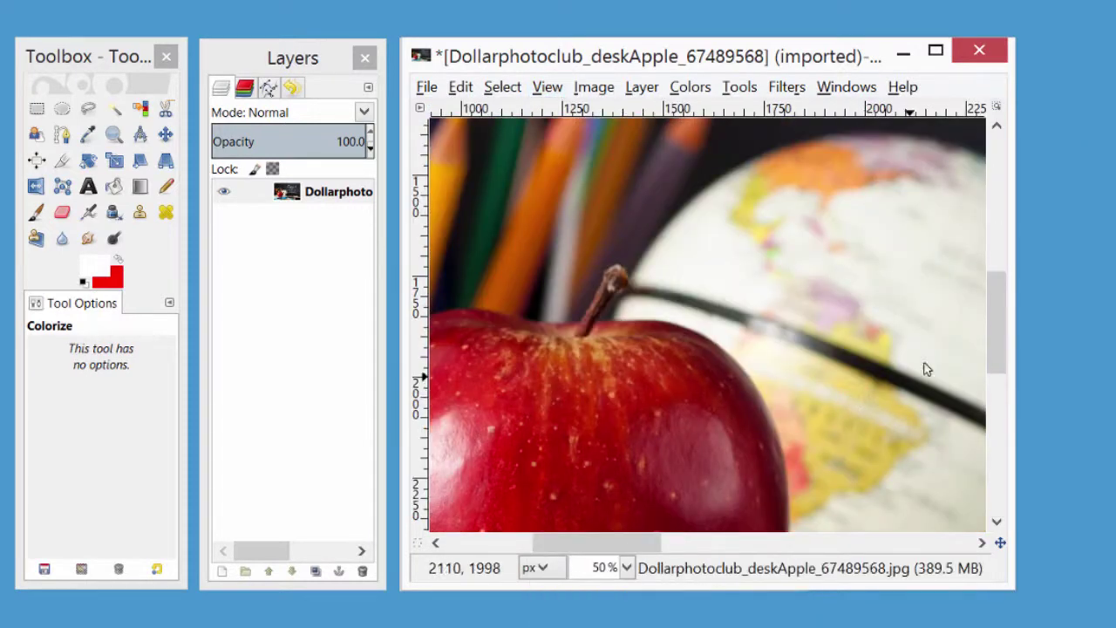
drag(995, 308, 984, 331)
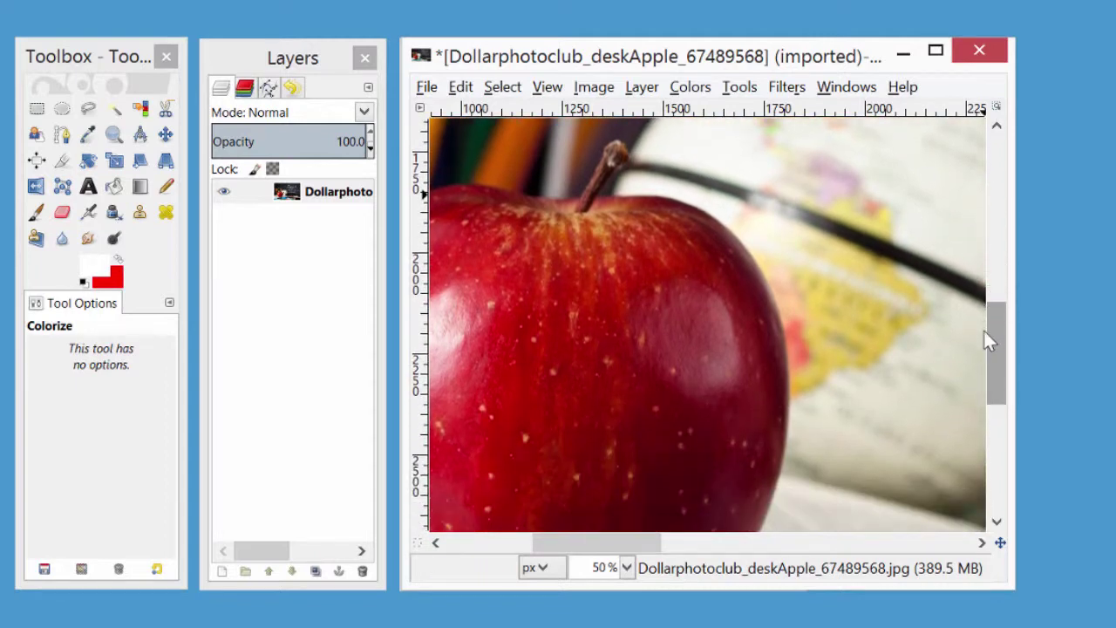
drag(653, 541, 608, 545)
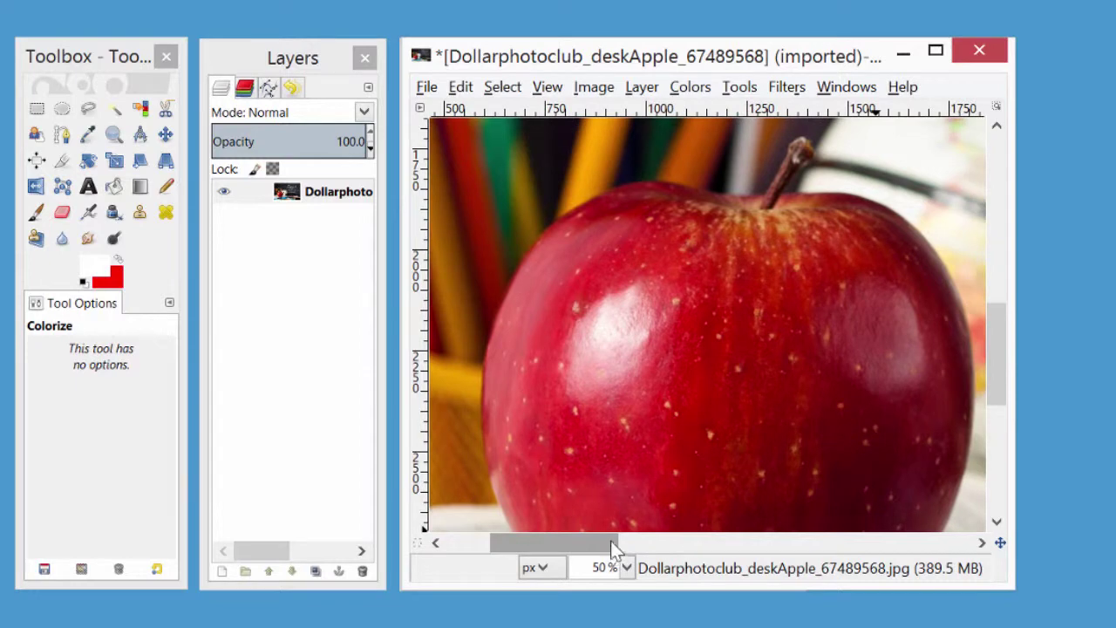
With Free Select, place points down the apple's left edge to its lower-left curve.
click(87, 113)
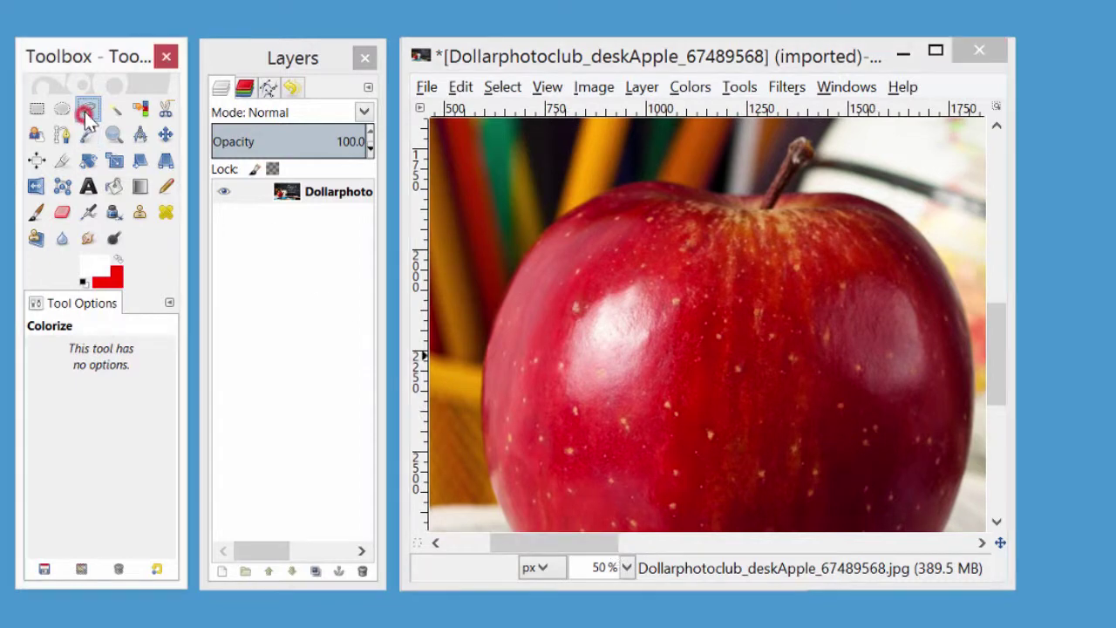
click(636, 183)
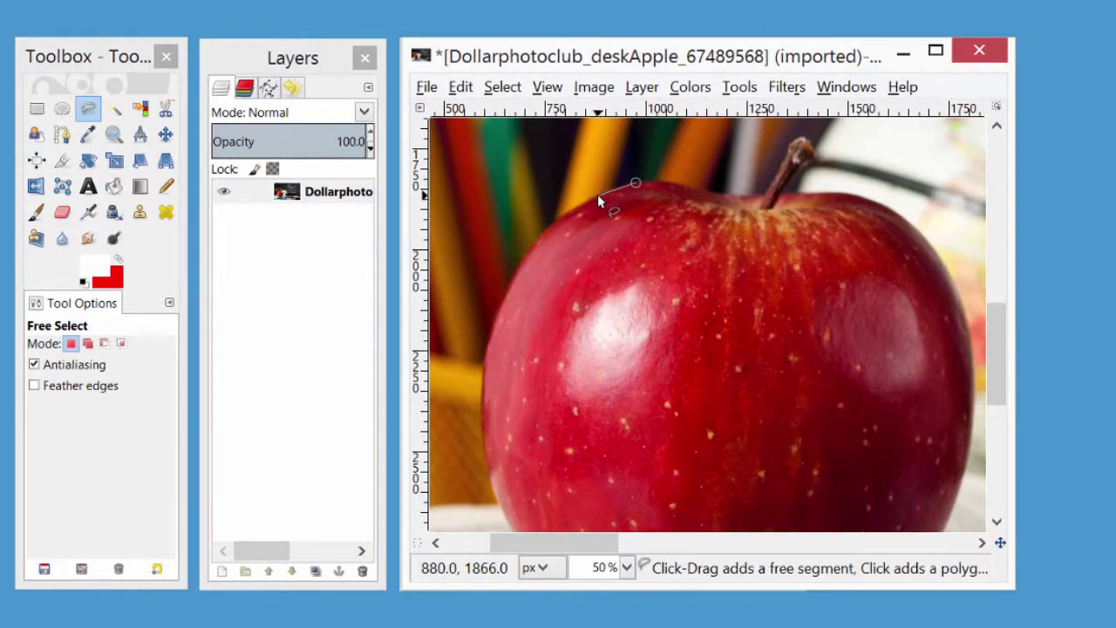
click(595, 196)
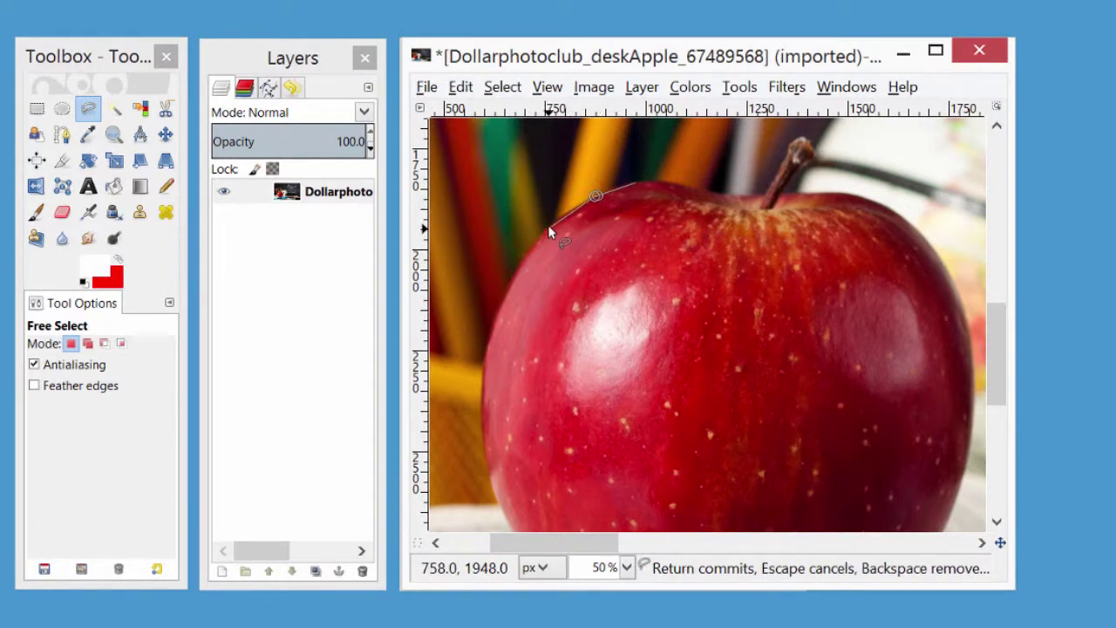
click(553, 222)
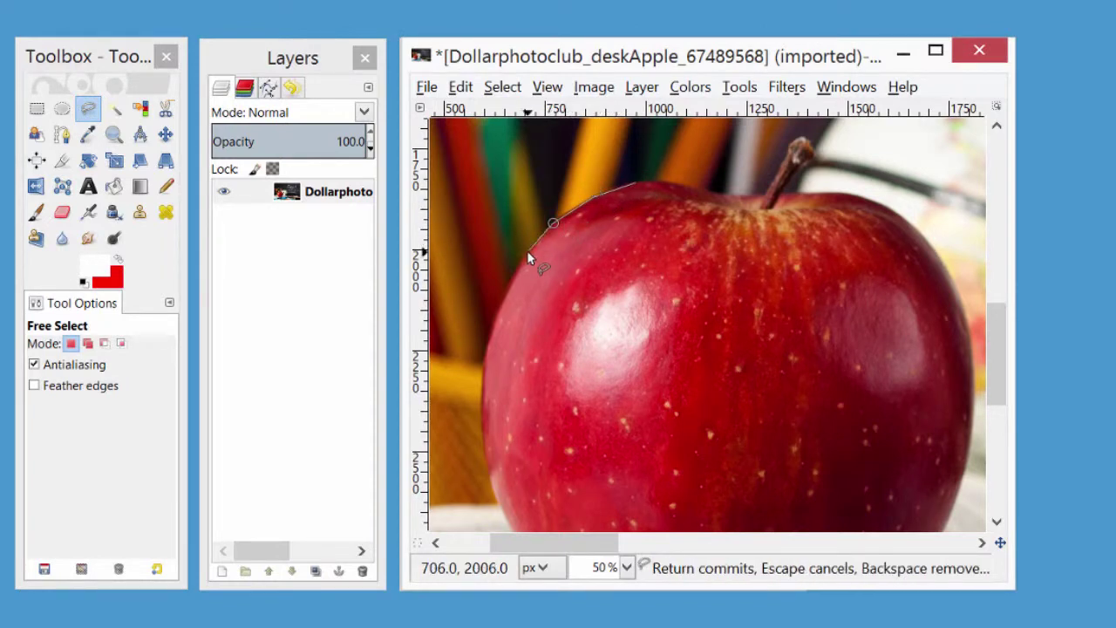
click(527, 250)
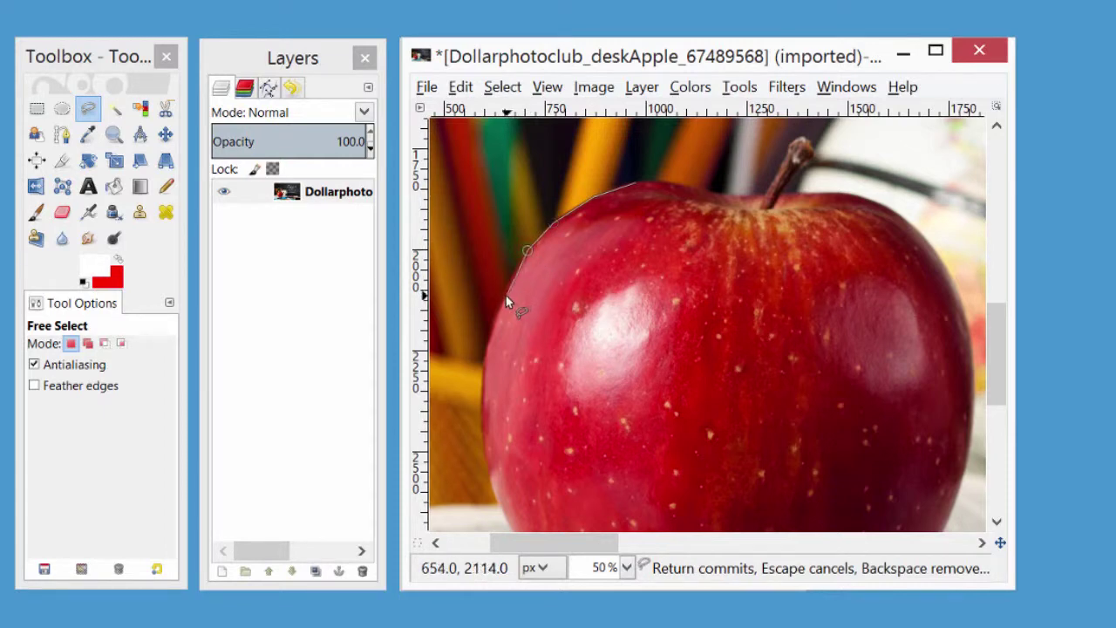
click(507, 283)
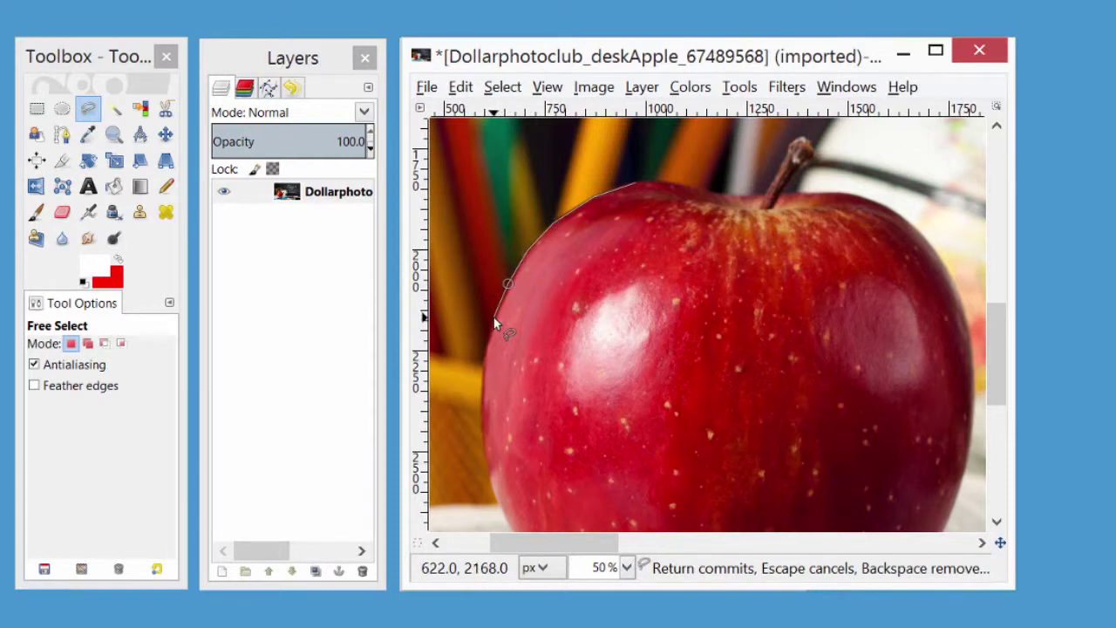
click(494, 319)
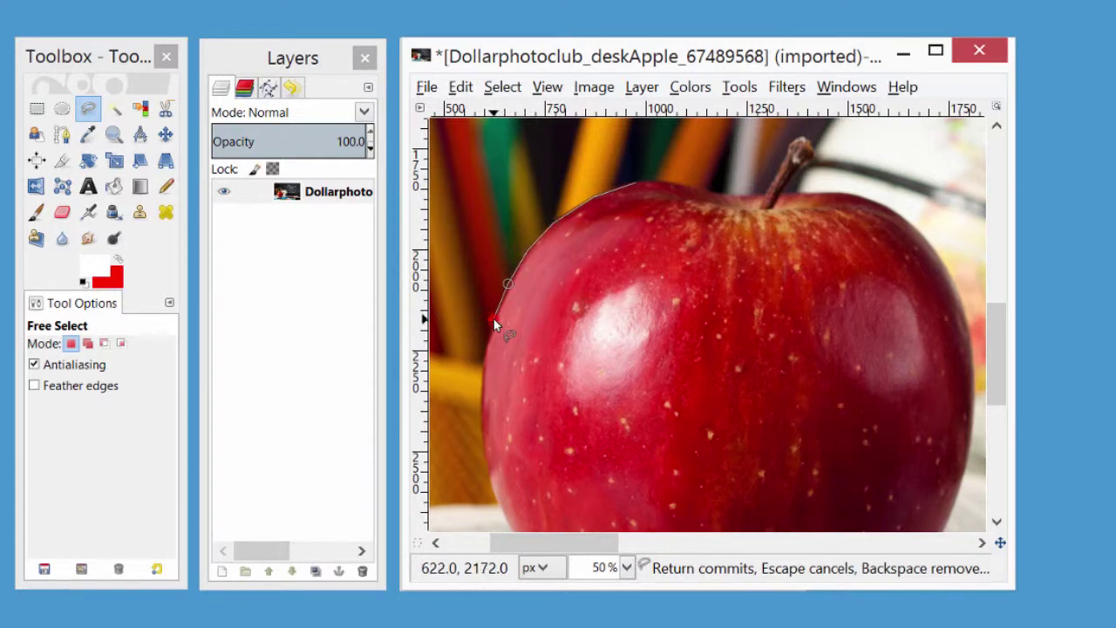
click(480, 404)
click(483, 453)
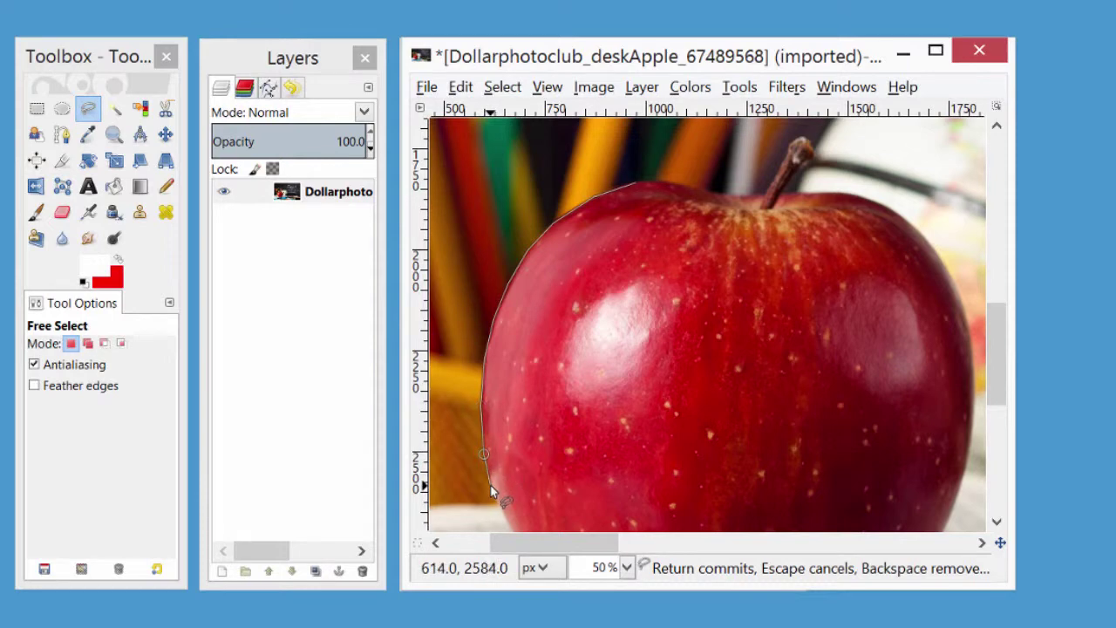
click(489, 486)
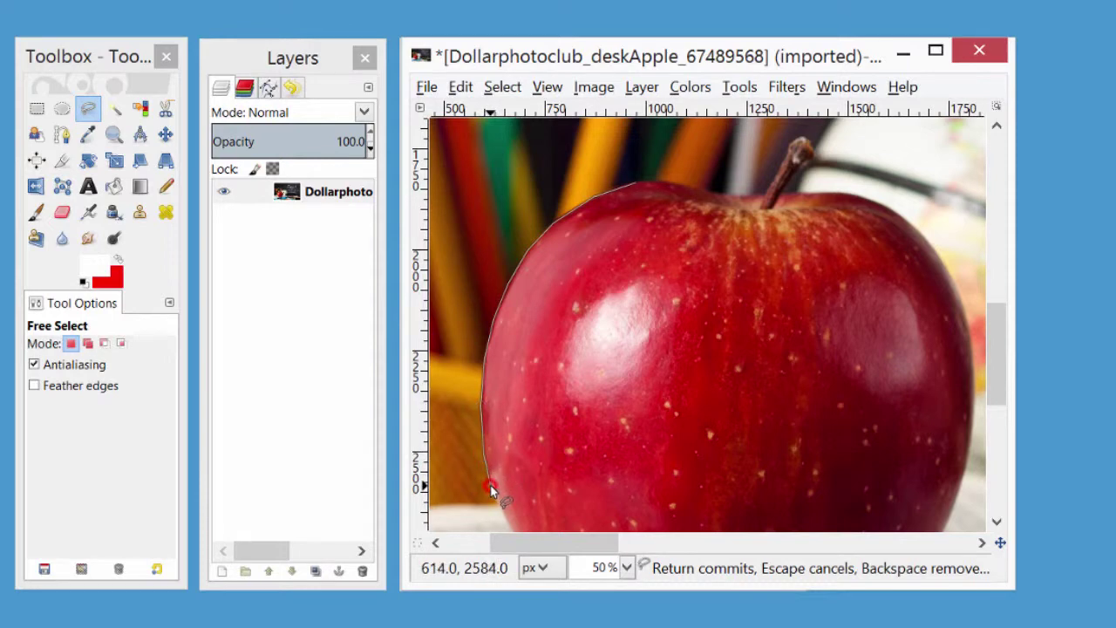
click(507, 525)
drag(991, 346, 976, 394)
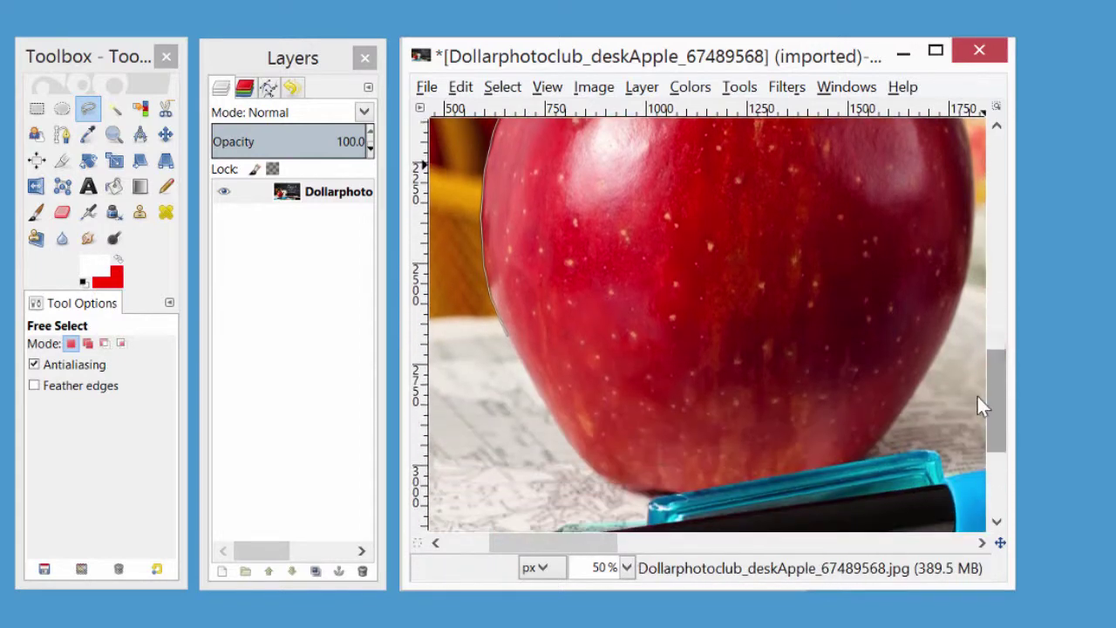
Continue the outline along the apple's bottom past the blue pen and up its right side.
click(531, 376)
click(564, 435)
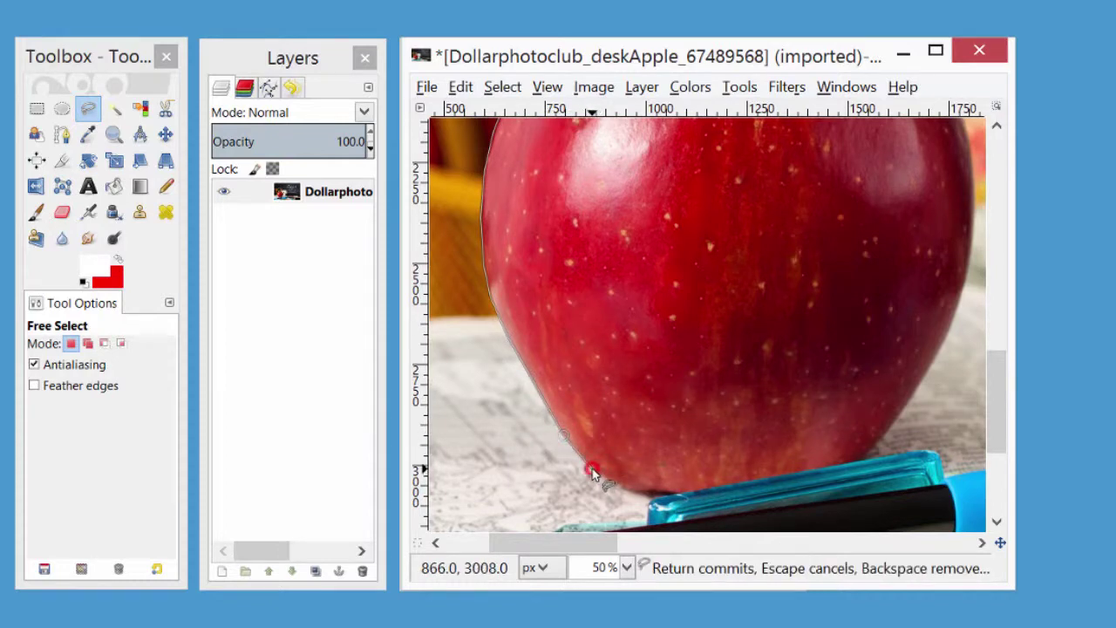
click(592, 470)
click(617, 487)
click(652, 498)
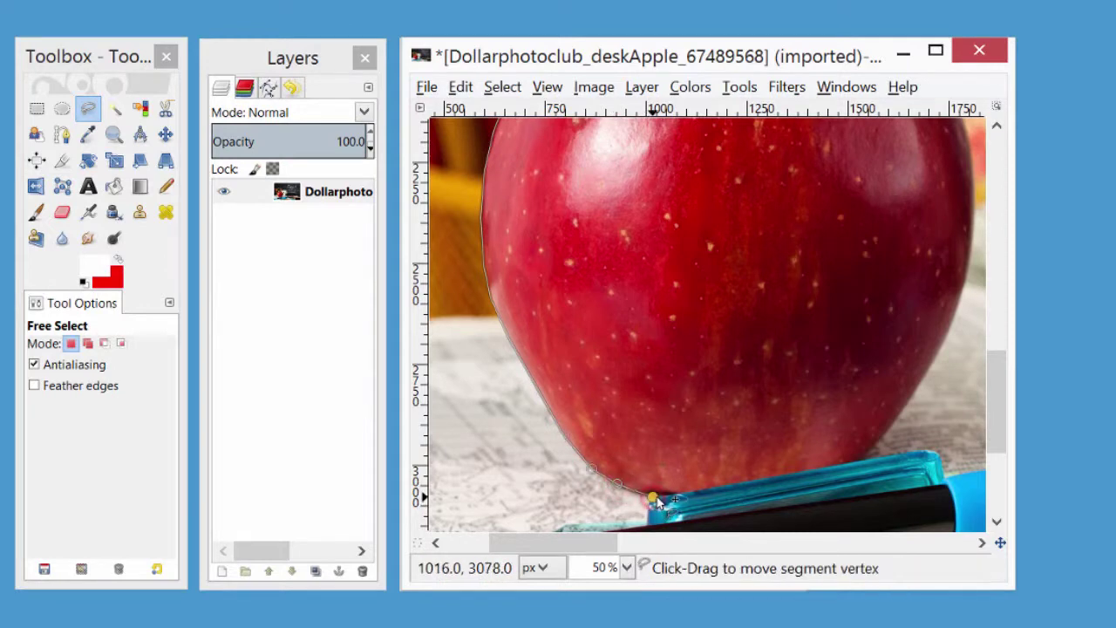
click(858, 462)
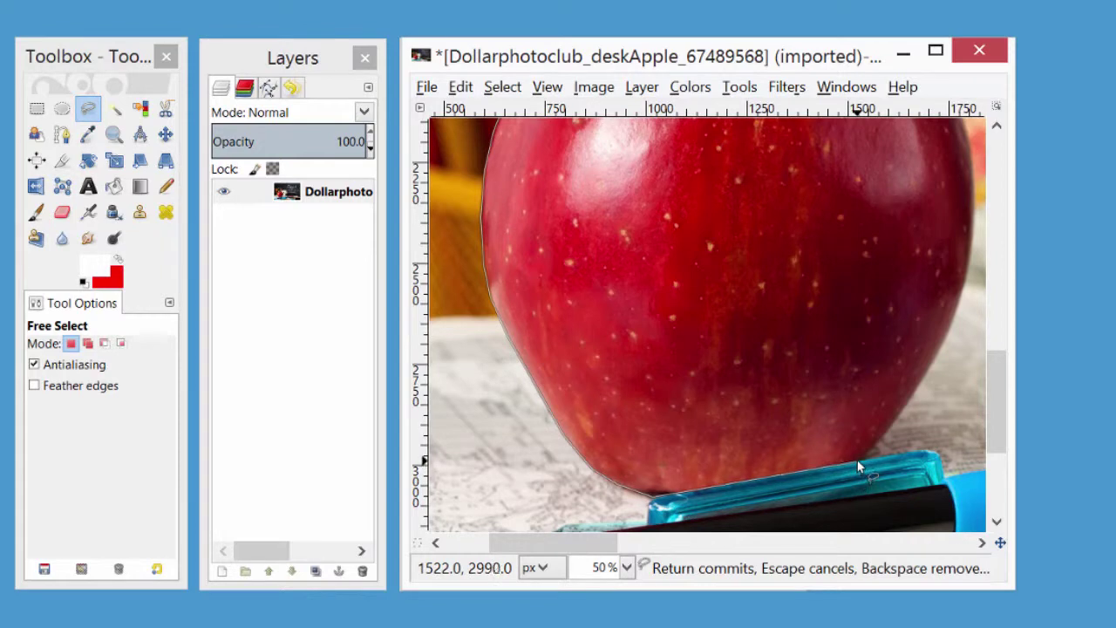
click(892, 423)
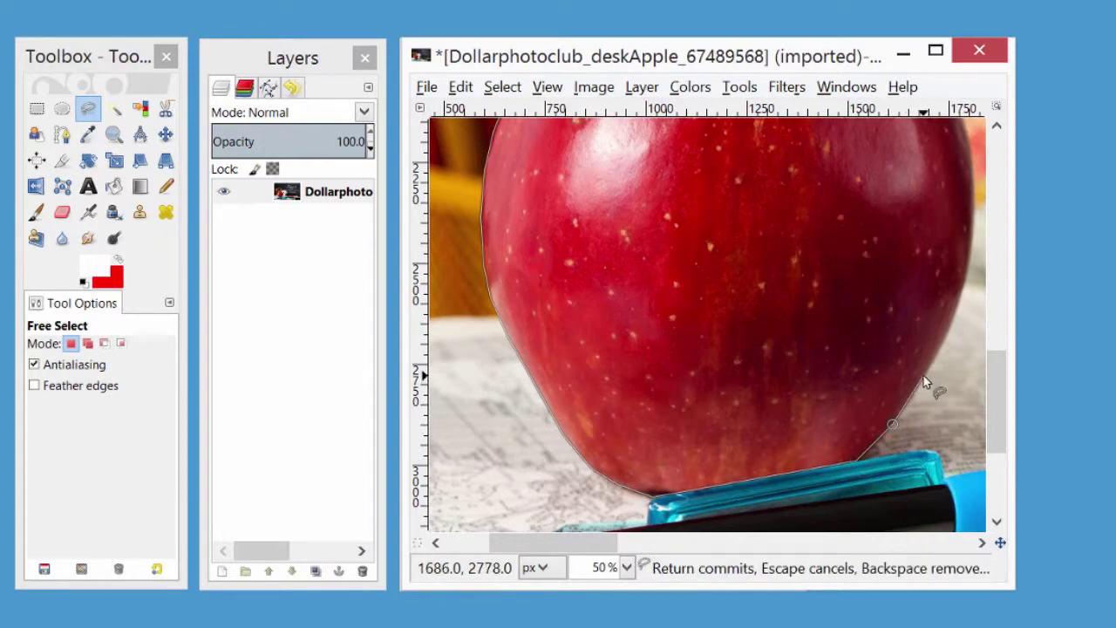
click(951, 326)
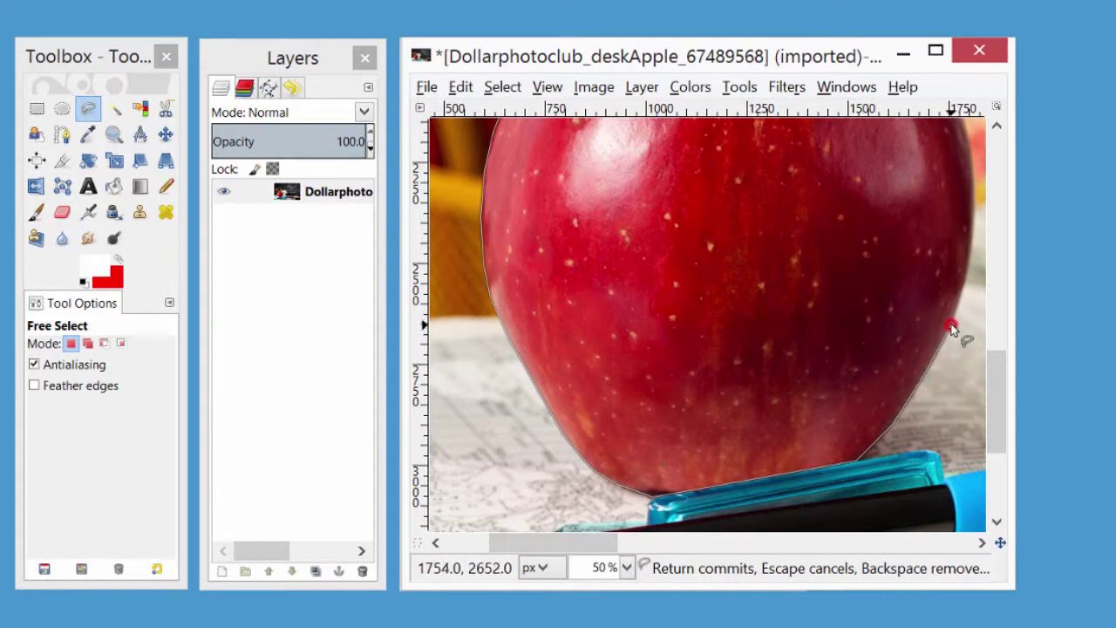
click(967, 276)
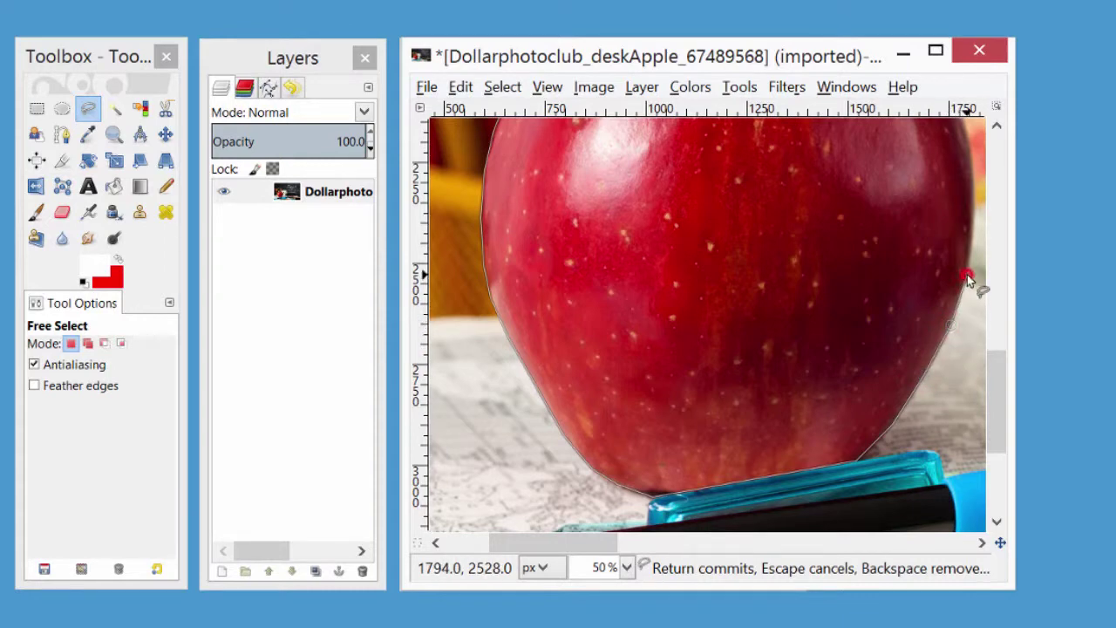
click(977, 218)
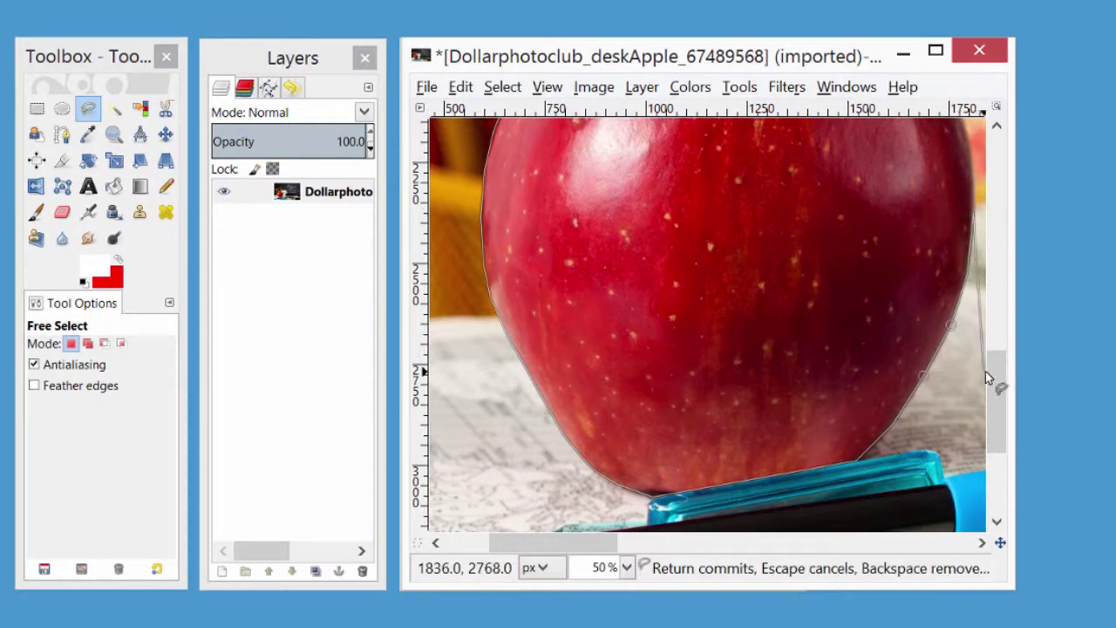
scroll(995, 373, up, 5)
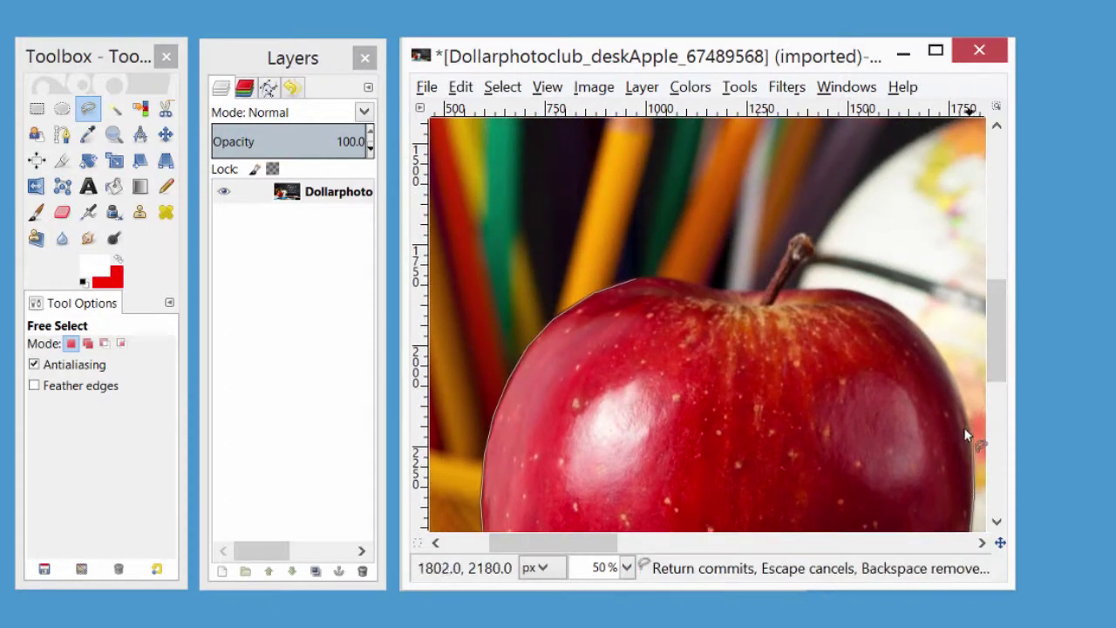
Trace the apple's top edge around the stem and close the outline at the start point.
click(946, 364)
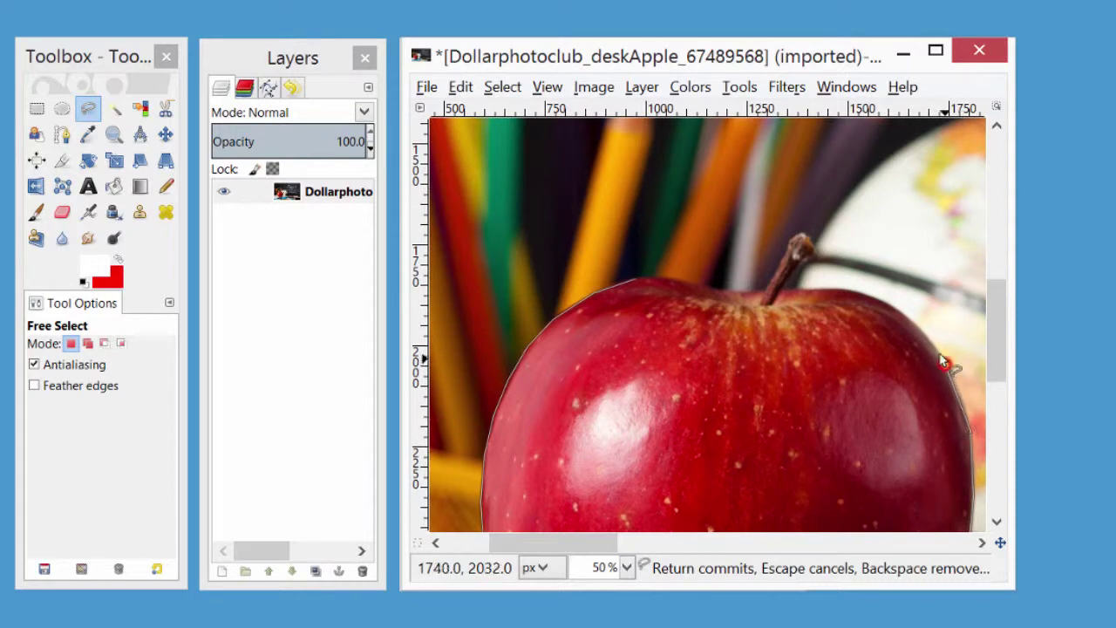
click(912, 320)
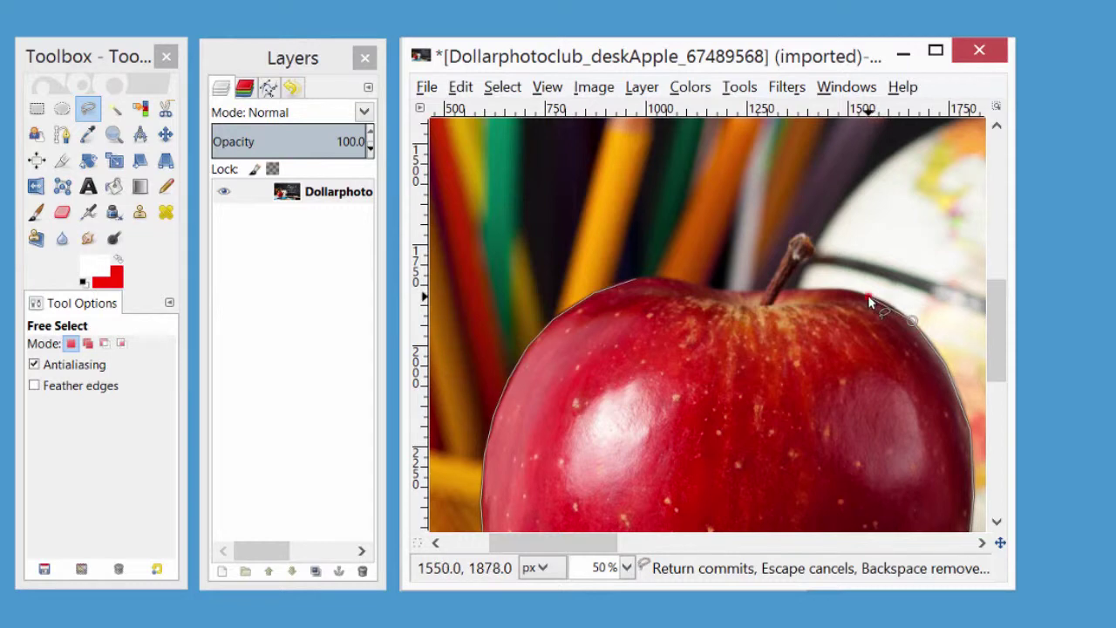
click(867, 295)
click(839, 288)
click(801, 291)
click(782, 288)
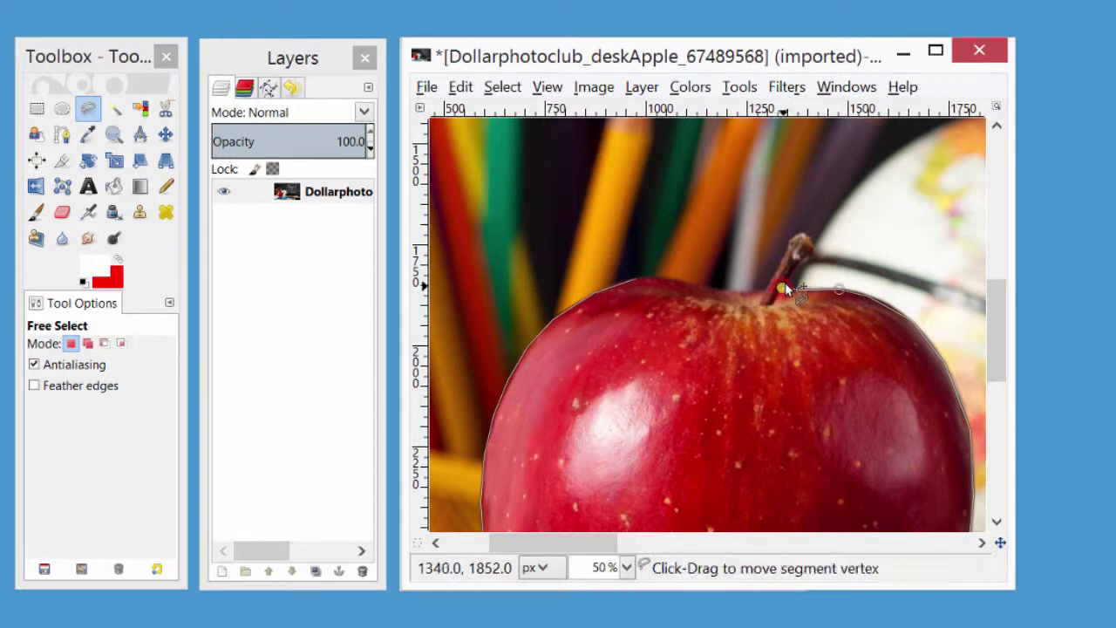
click(814, 248)
click(807, 236)
click(786, 241)
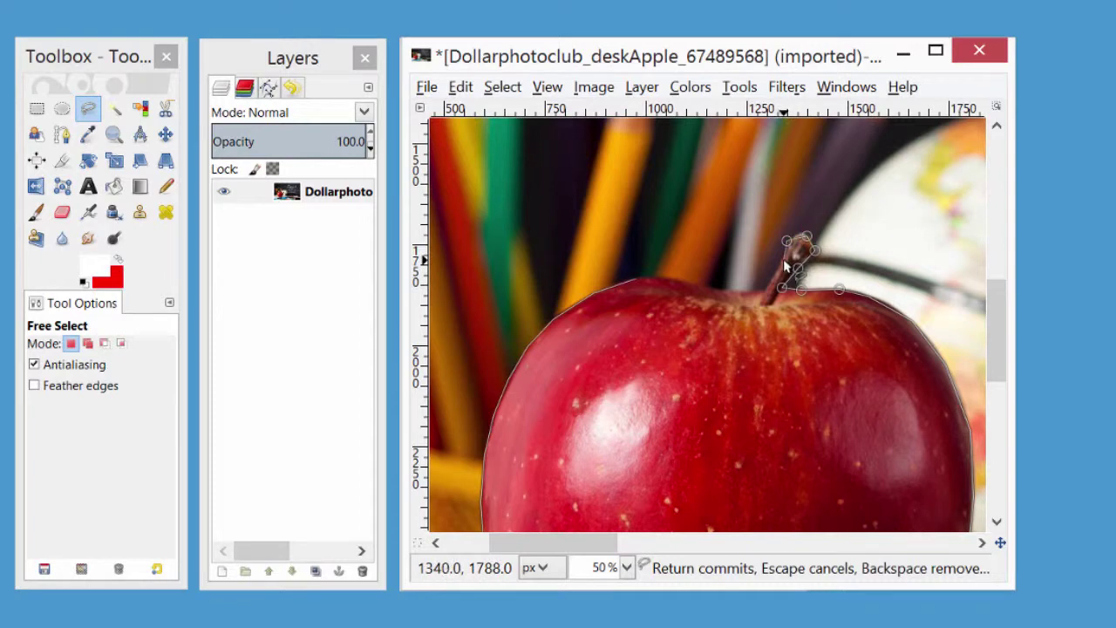
click(784, 260)
click(766, 288)
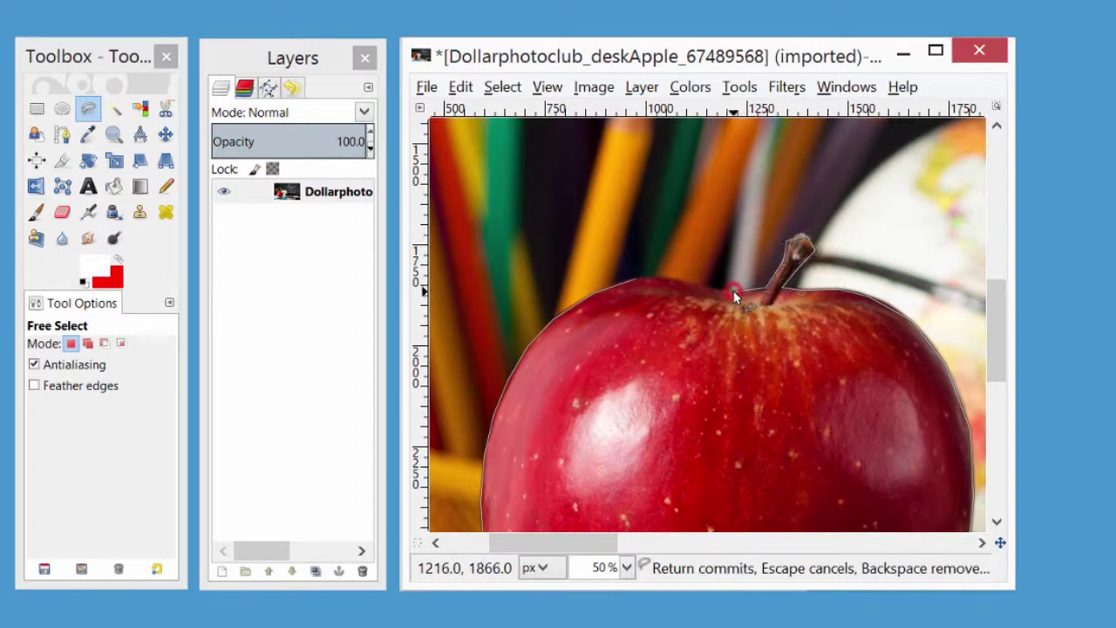
click(702, 287)
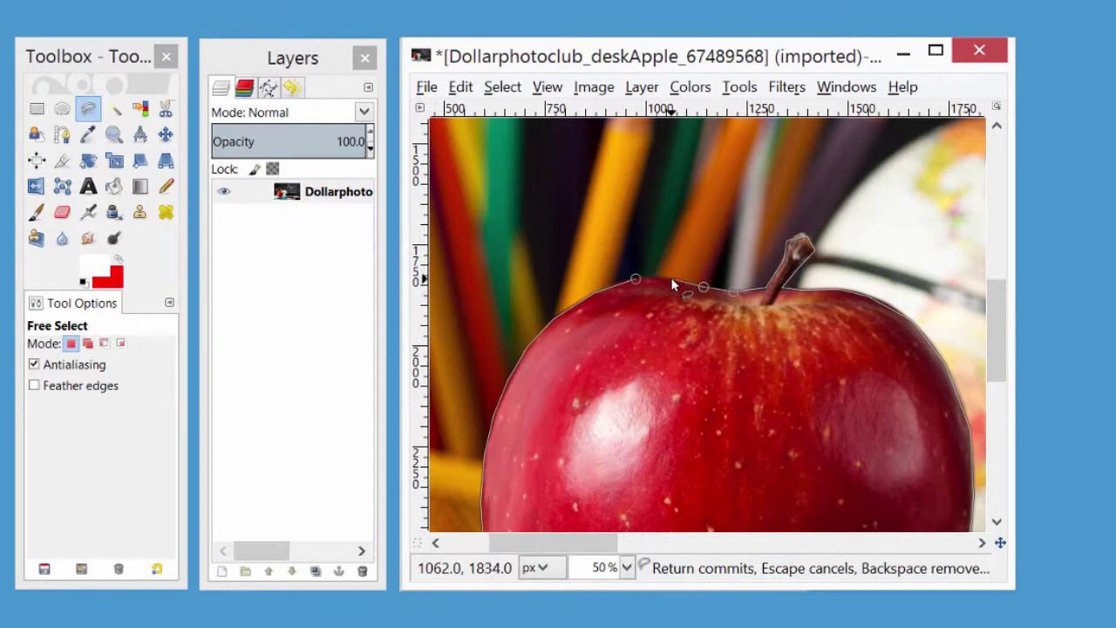
click(670, 278)
click(634, 277)
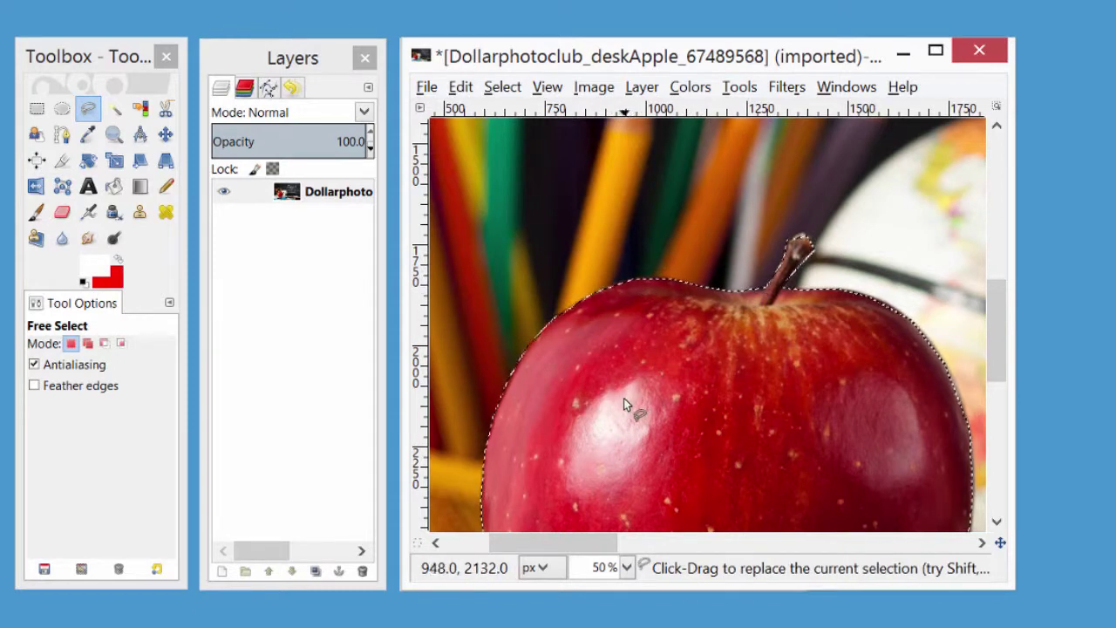
Fit the whole photo in the window and copy the apple selection to the clipboard.
click(548, 87)
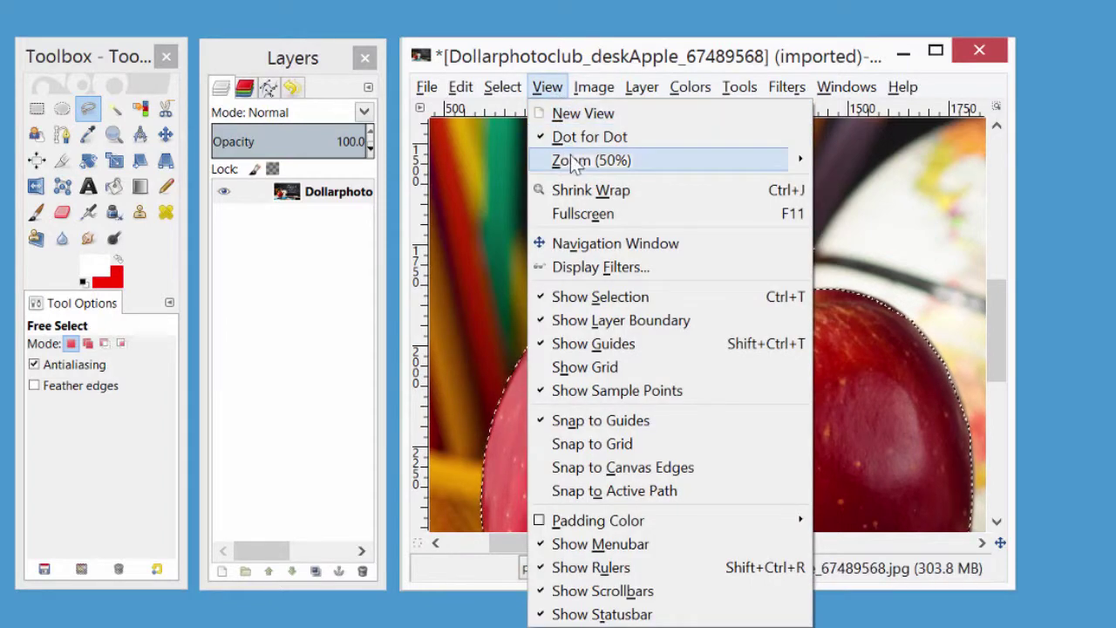
mouse_move(703, 161)
click(872, 230)
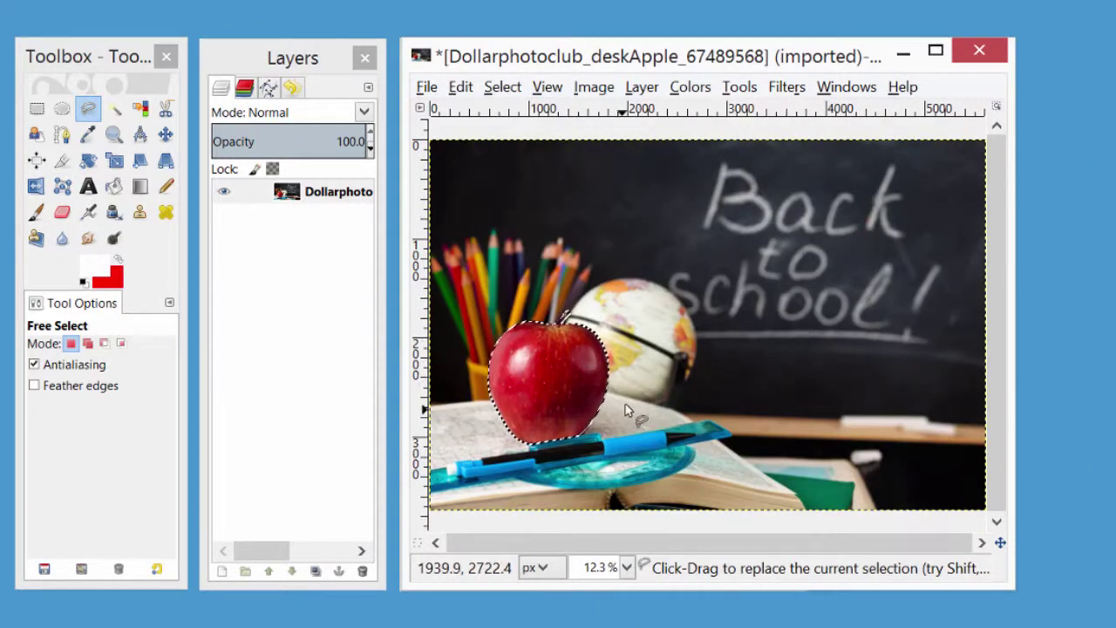
click(463, 88)
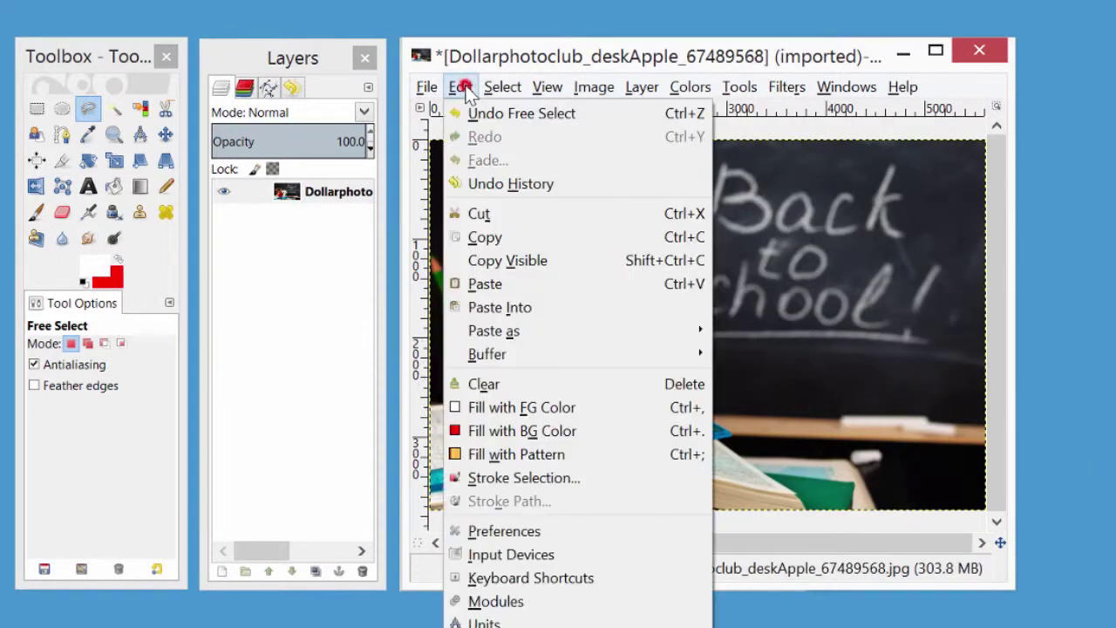
click(490, 238)
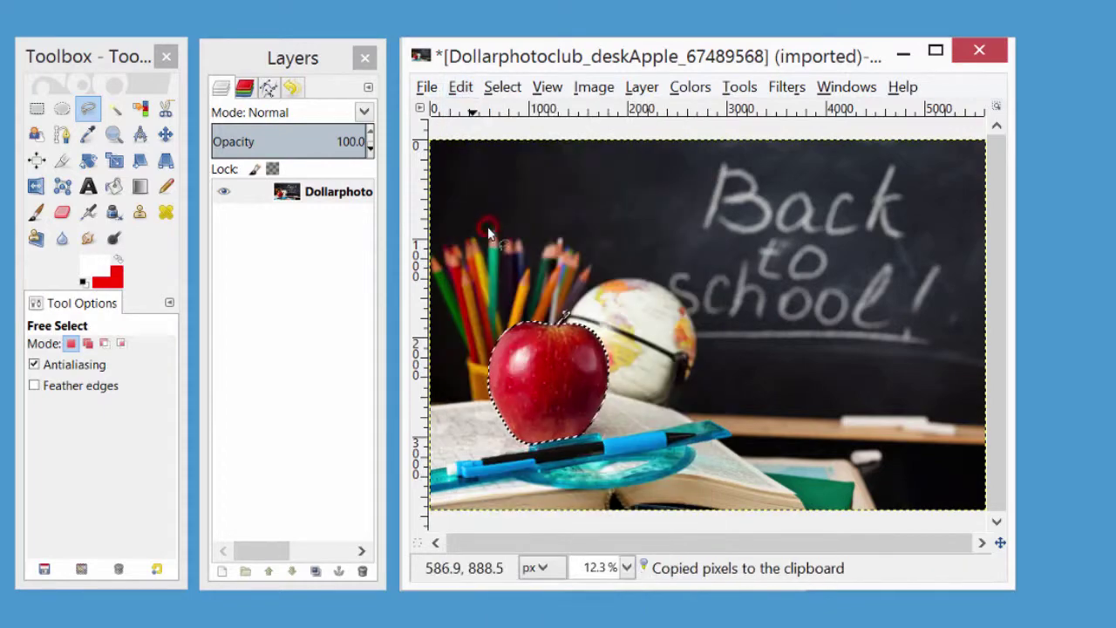
Add a new transparent layer and clear the apple selection with Select > None.
click(224, 572)
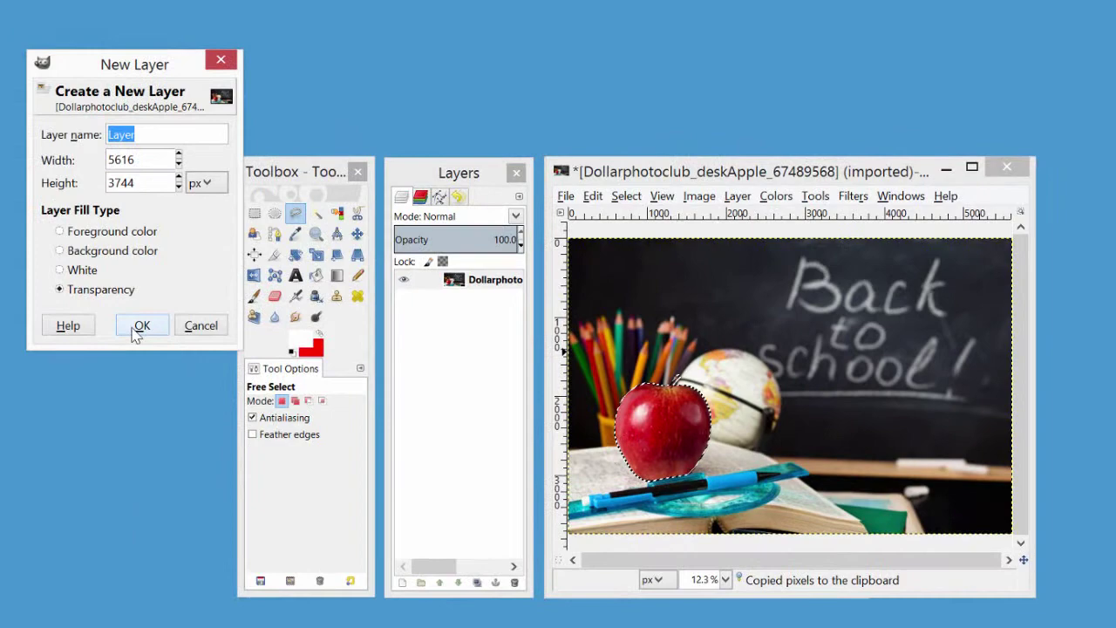
click(109, 315)
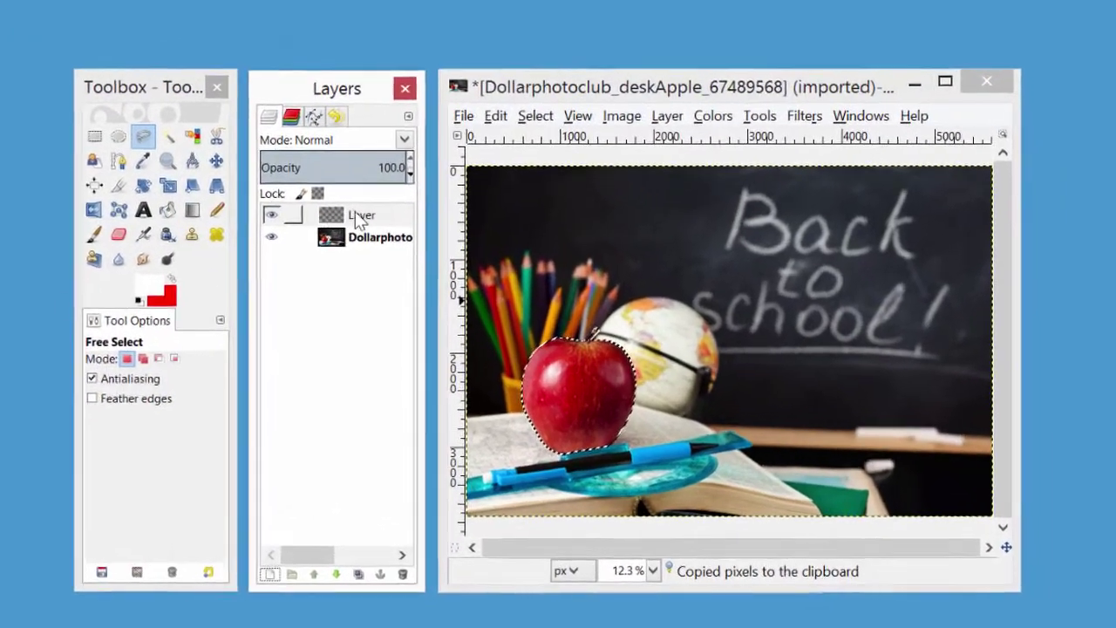
click(355, 211)
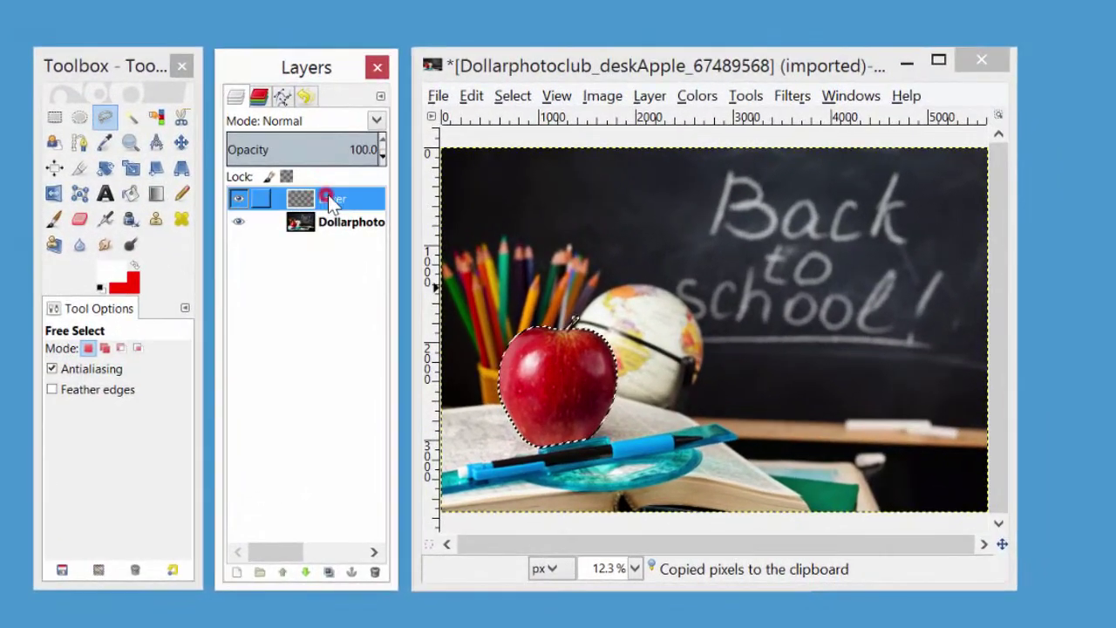
click(497, 116)
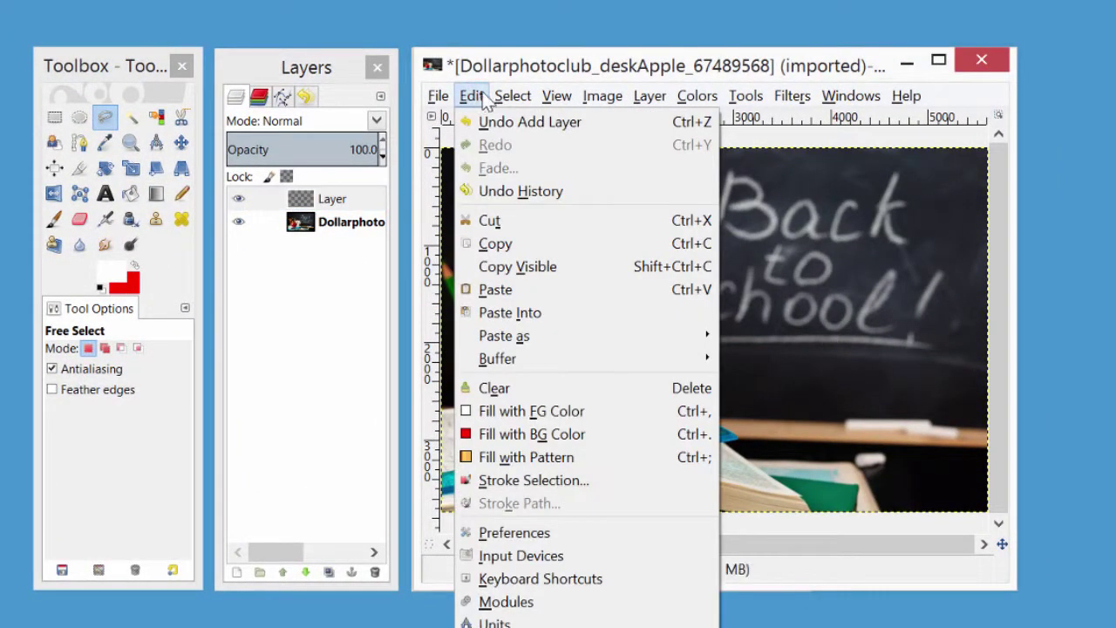
mouse_move(513, 96)
click(521, 142)
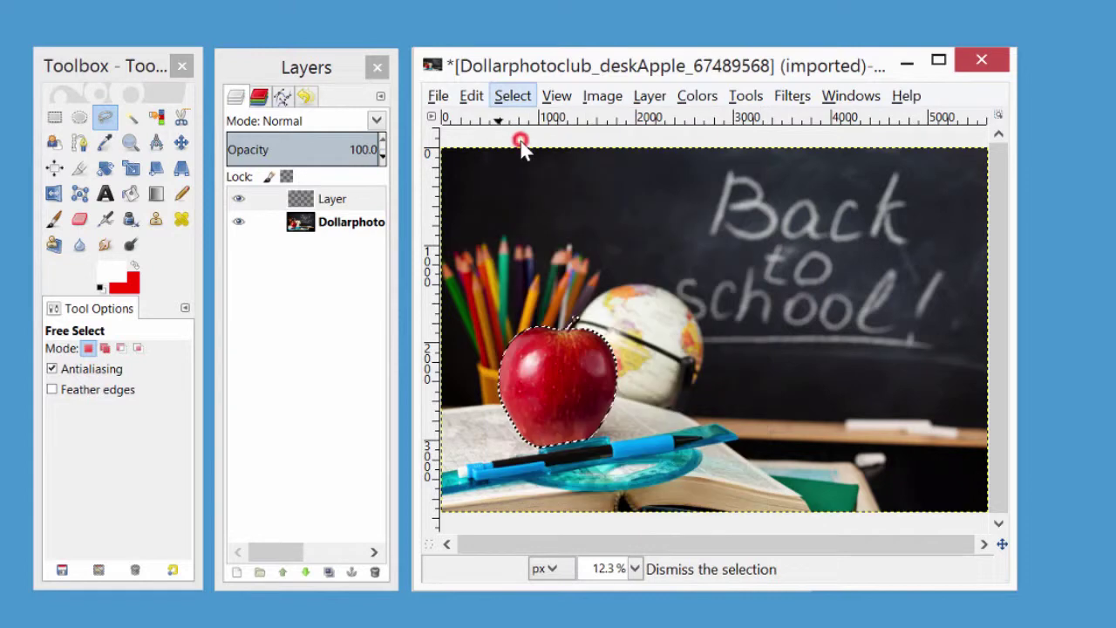
Paste the apple, align it over the original with the Move tool, and anchor it.
click(476, 96)
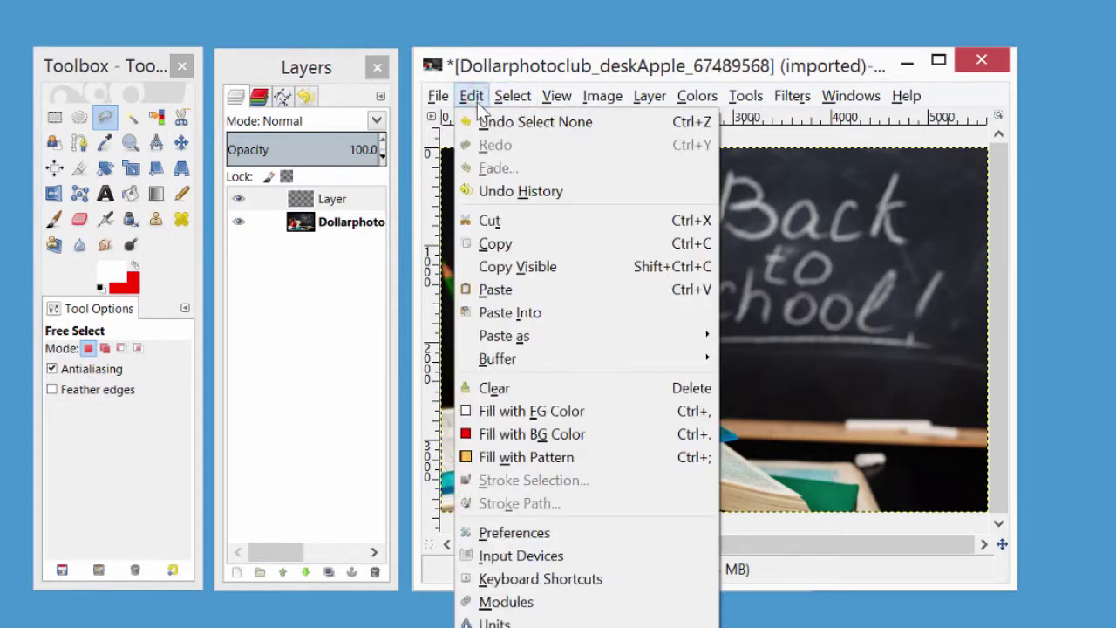
click(510, 289)
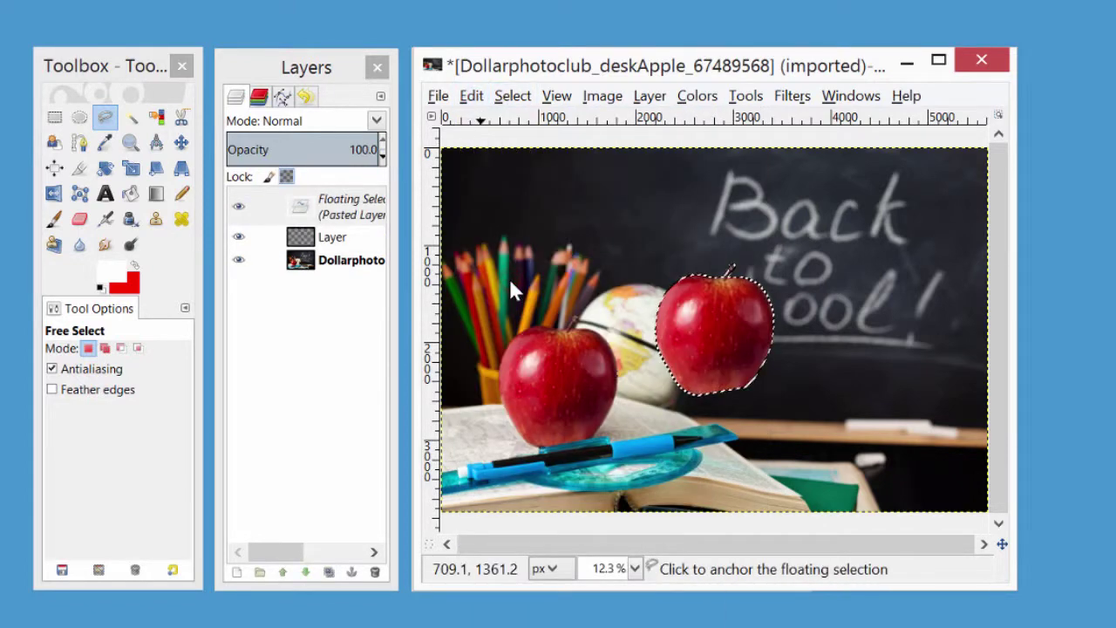
click(181, 145)
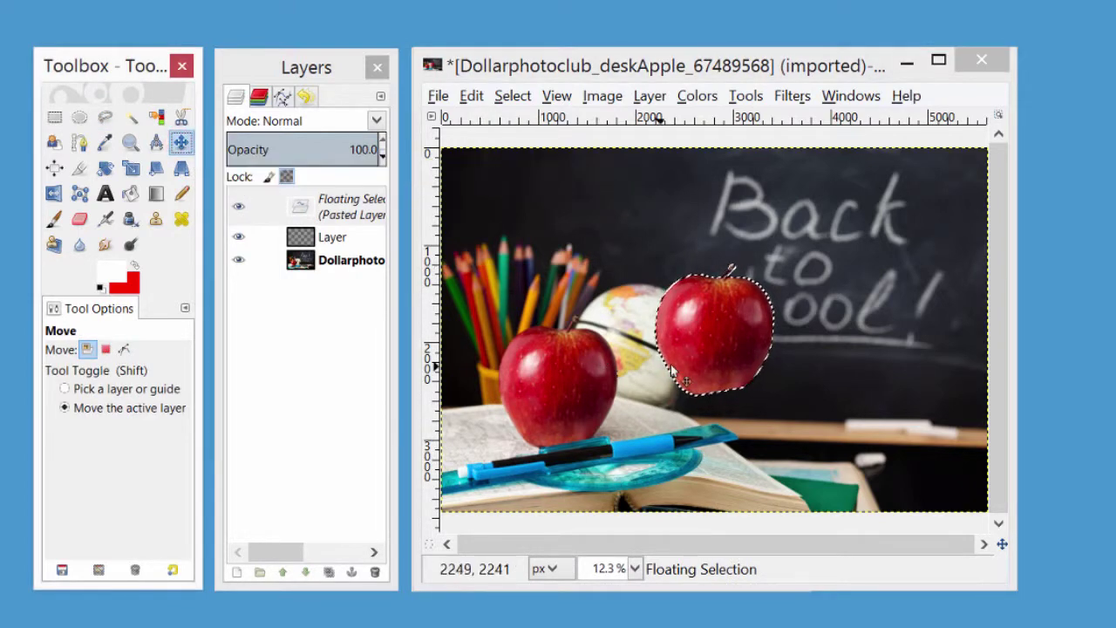
drag(706, 339, 552, 389)
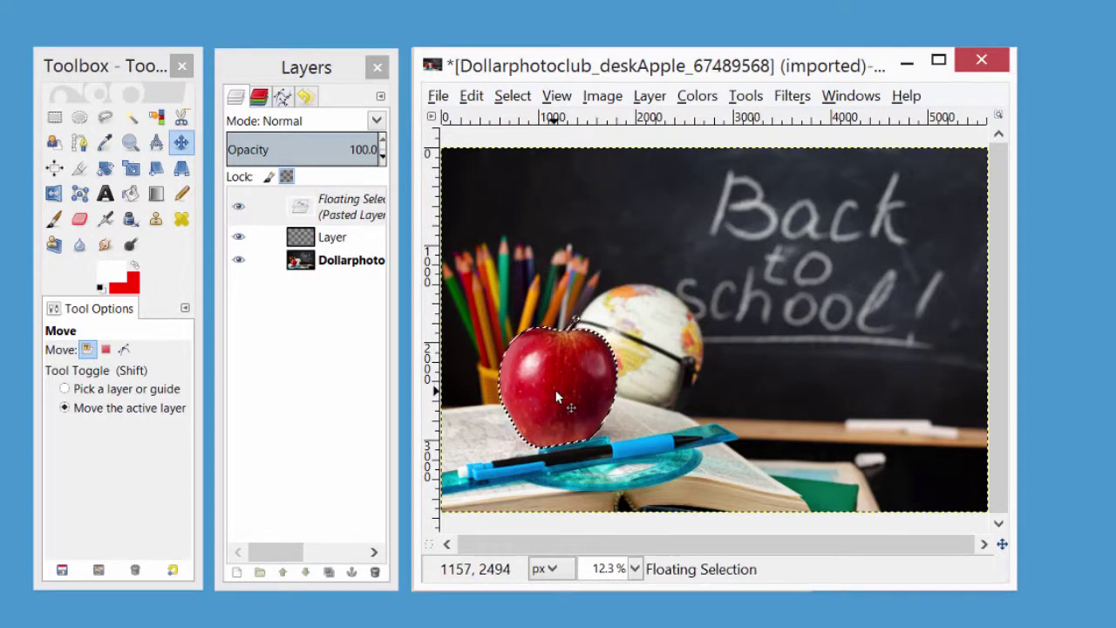
click(350, 571)
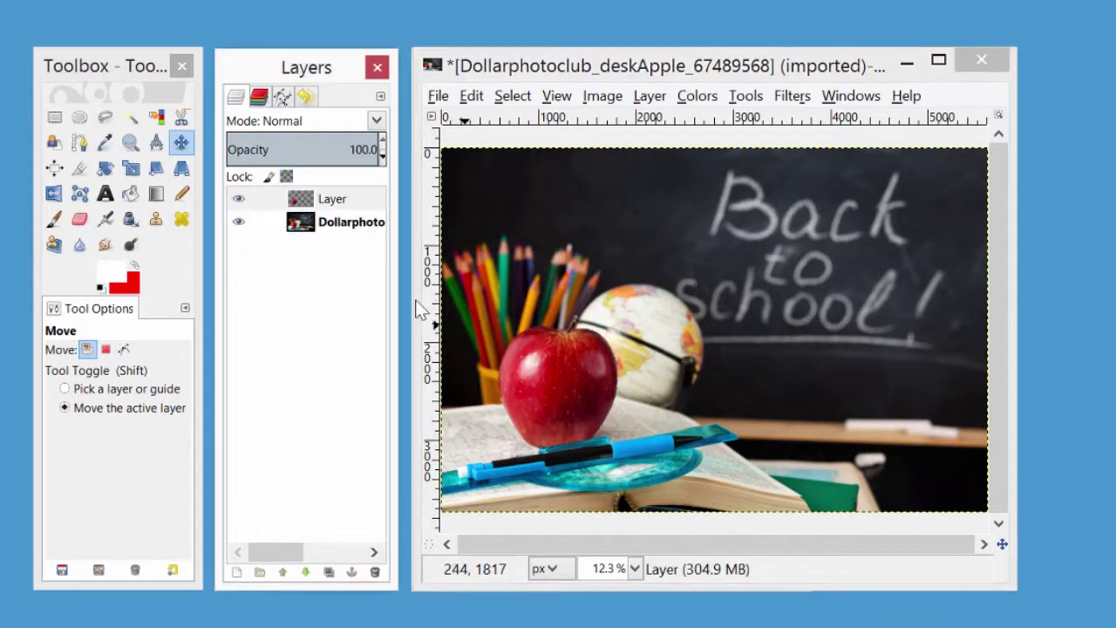
On the new apple layer, start Colorize and swing the hue slider to 360.
click(357, 199)
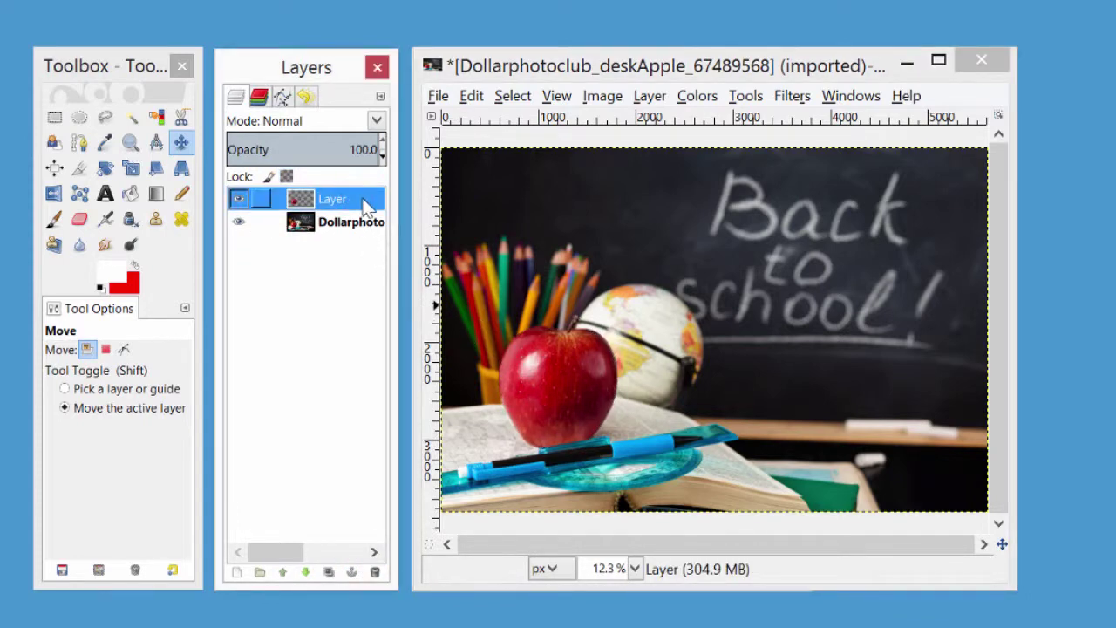
click(698, 98)
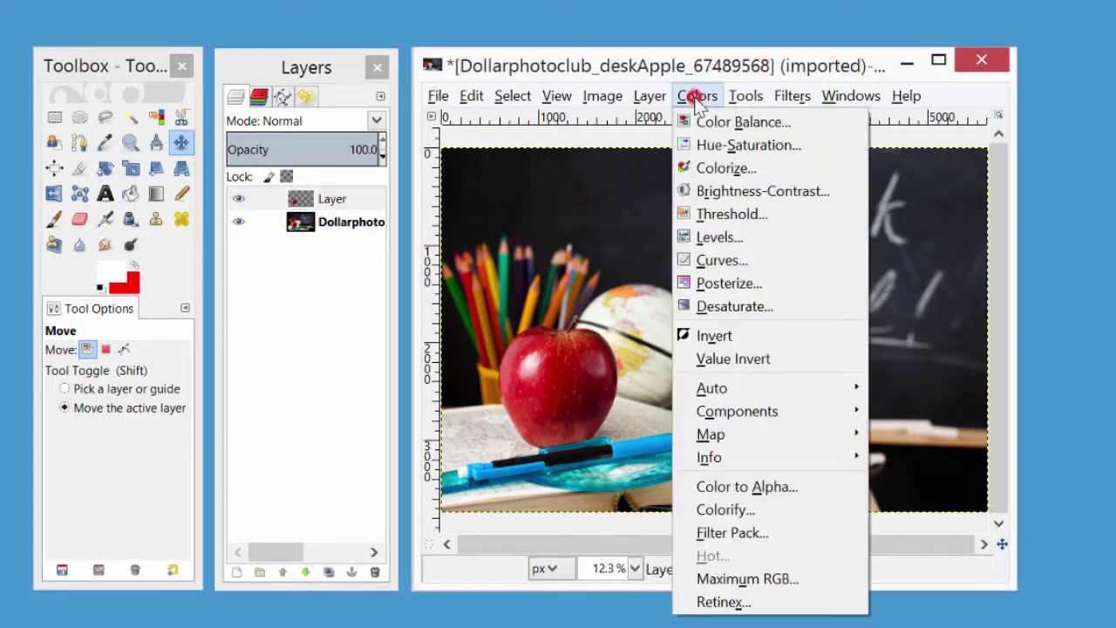
click(691, 169)
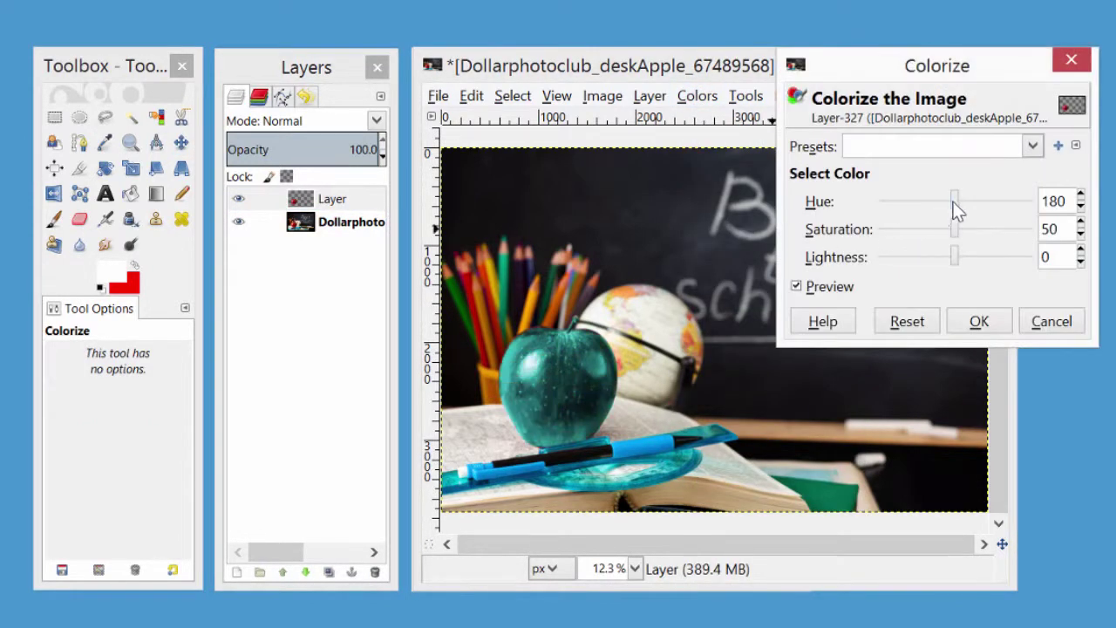
click(954, 202)
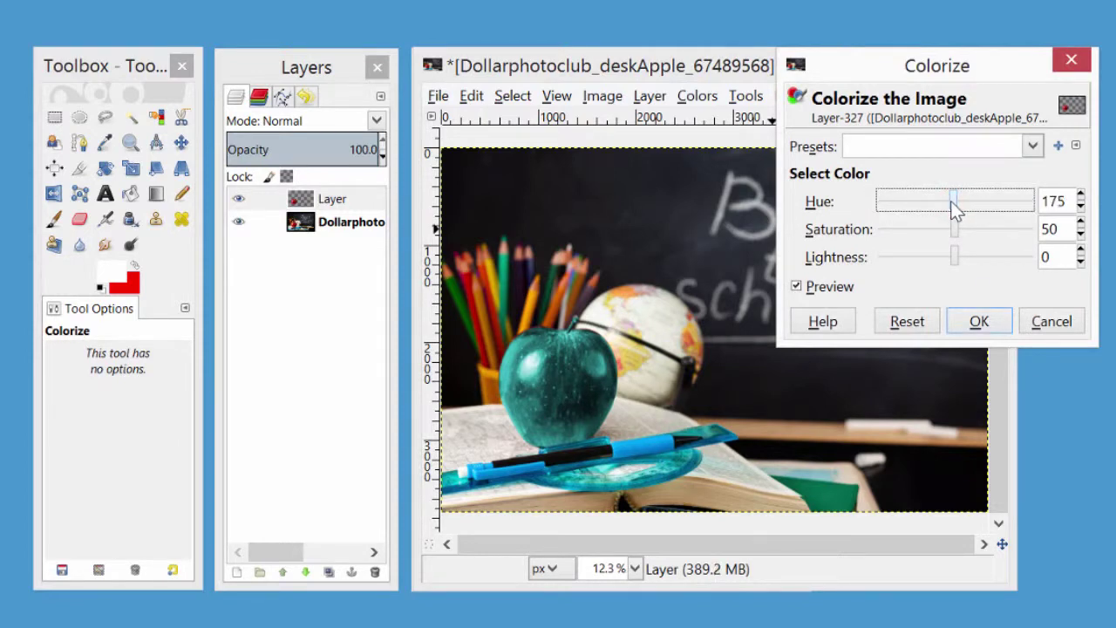
drag(950, 201, 880, 208)
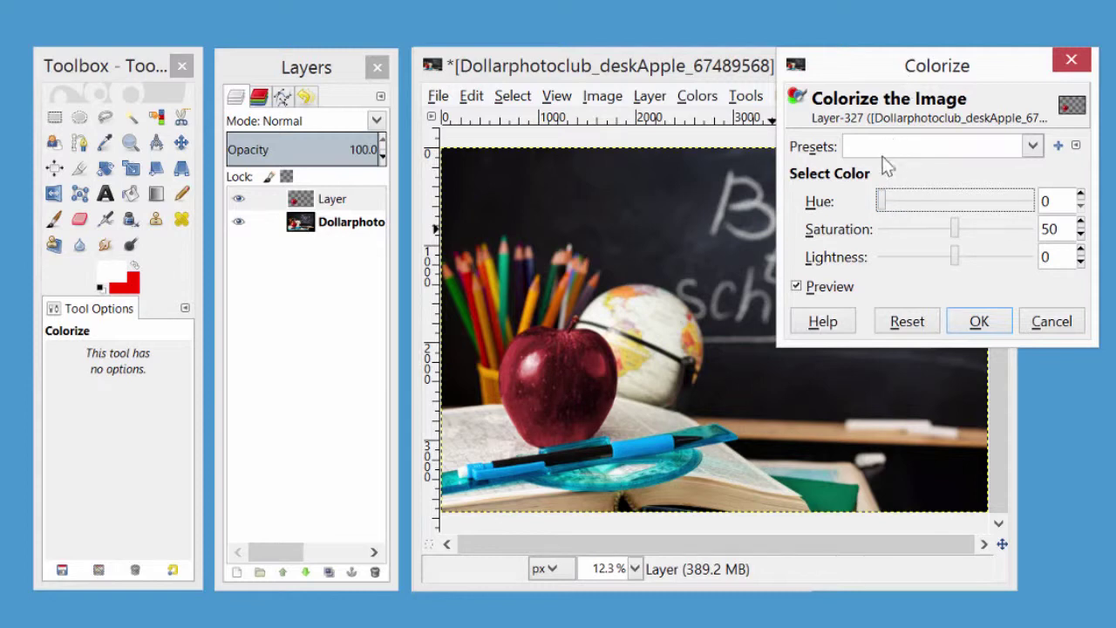
drag(883, 198, 1032, 207)
Set Colorize saturation to 99 and lightness to 9, then apply it.
drag(955, 227, 973, 234)
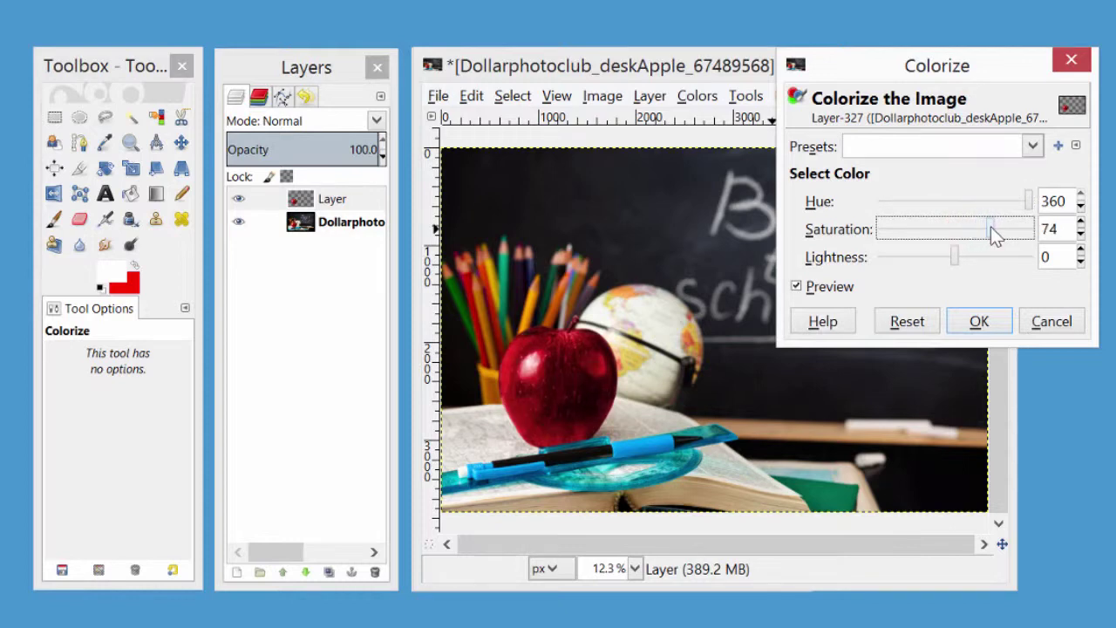
click(990, 226)
mouse_move(1020, 239)
mouse_down()
mouse_move(1028, 242)
mouse_move(1016, 230)
mouse_move(910, 231)
mouse_move(1034, 242)
mouse_move(1026, 251)
mouse_up()
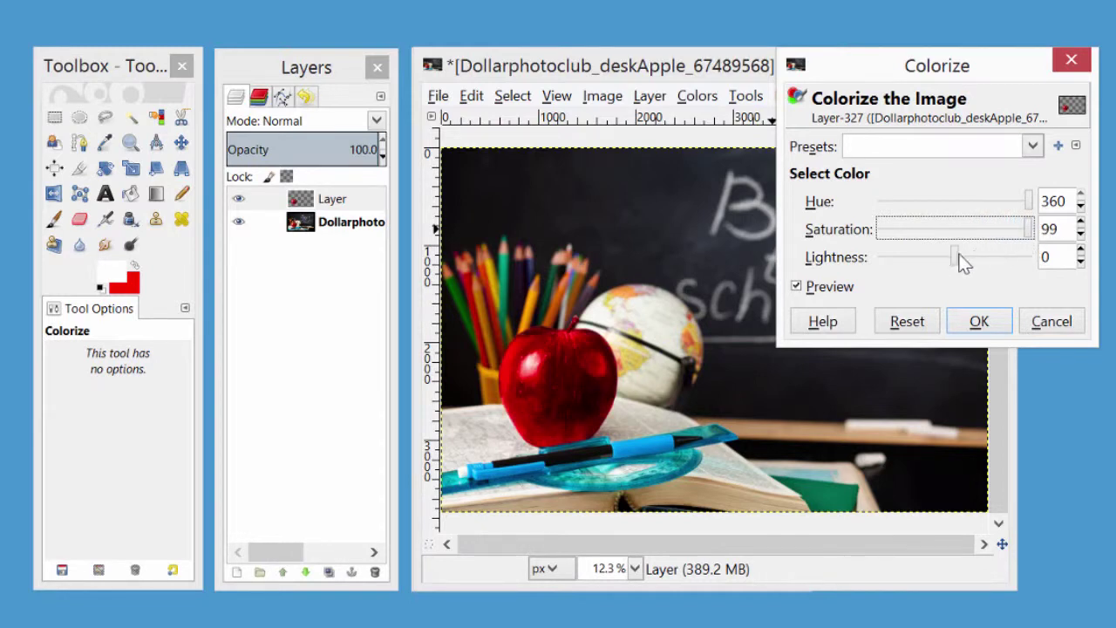
drag(957, 254, 963, 255)
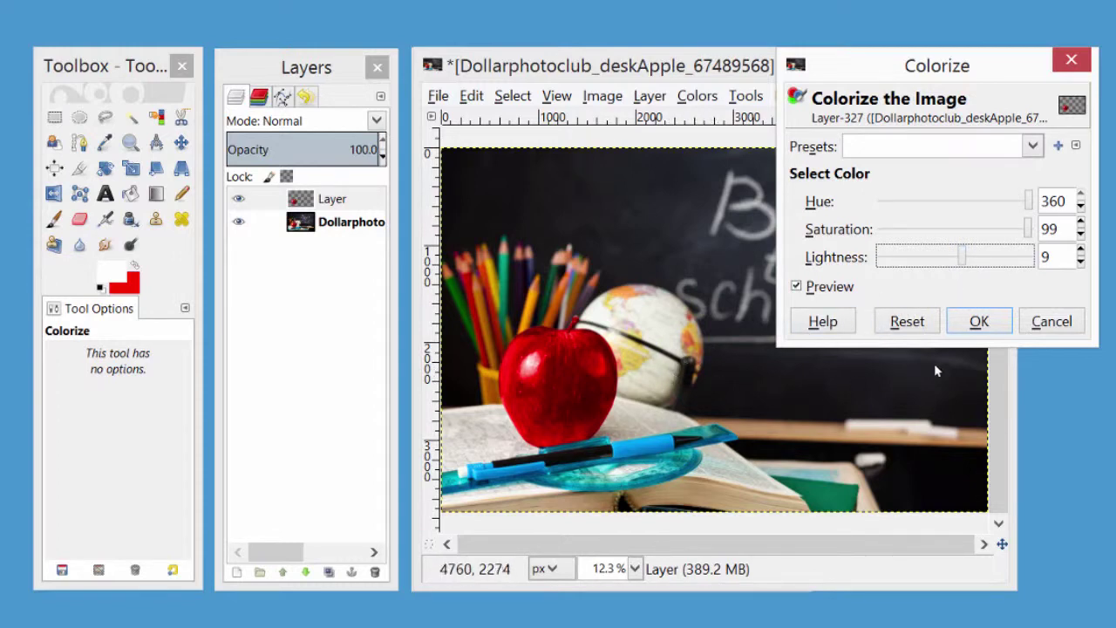
click(979, 323)
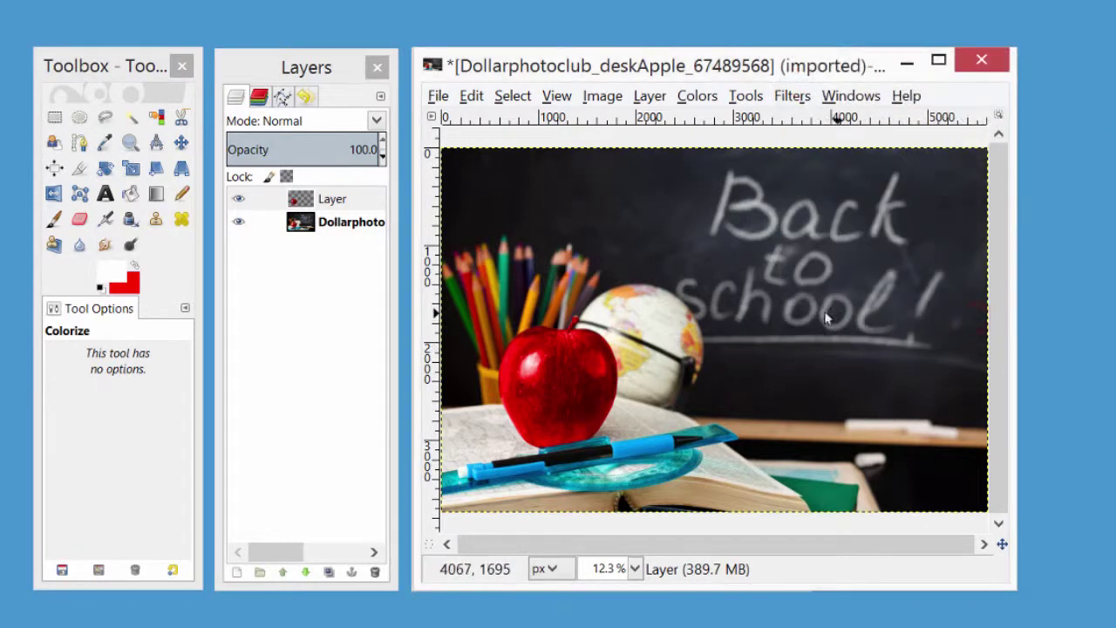